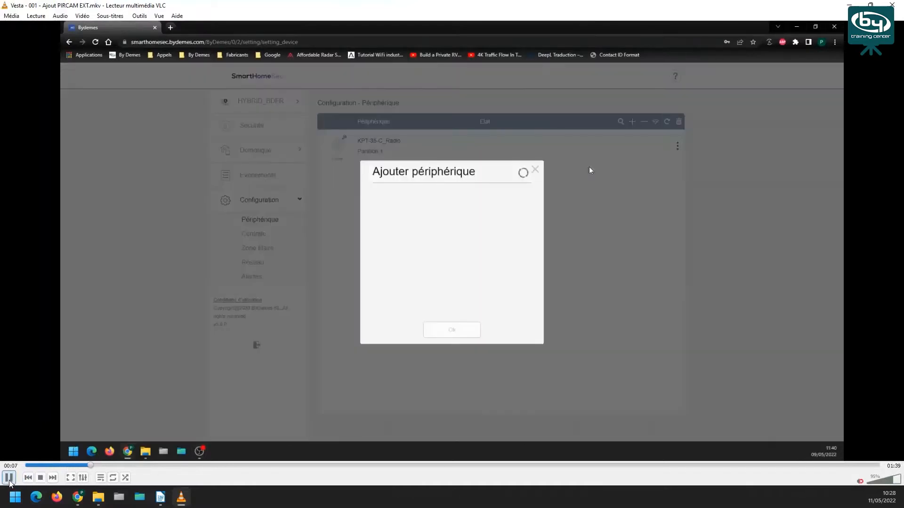
# Pause the PIRCAM tutorial at 0:07 on the empty Ajouter périphérique dialog
pyautogui.click(9, 479)
# Resume the tutorial so it plays on to the Info Périphérique form for Vue extérieure
pyautogui.click(9, 478)
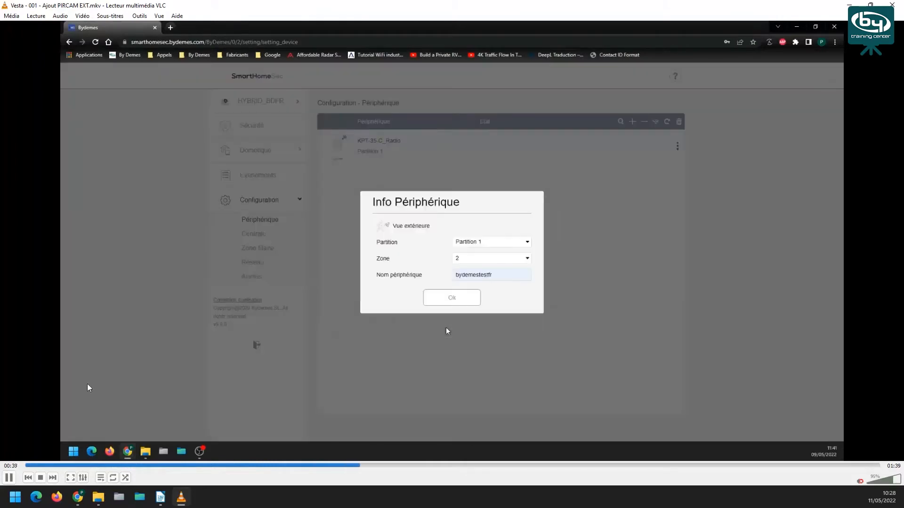
# Hold the video briefly on the device info form, then play on until PIR EXT is listed
pyautogui.click(9, 477)
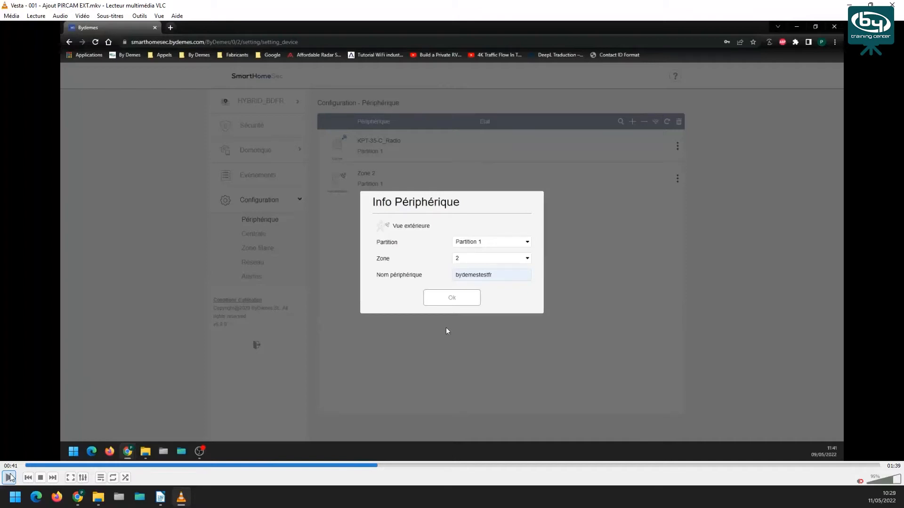
pyautogui.click(9, 477)
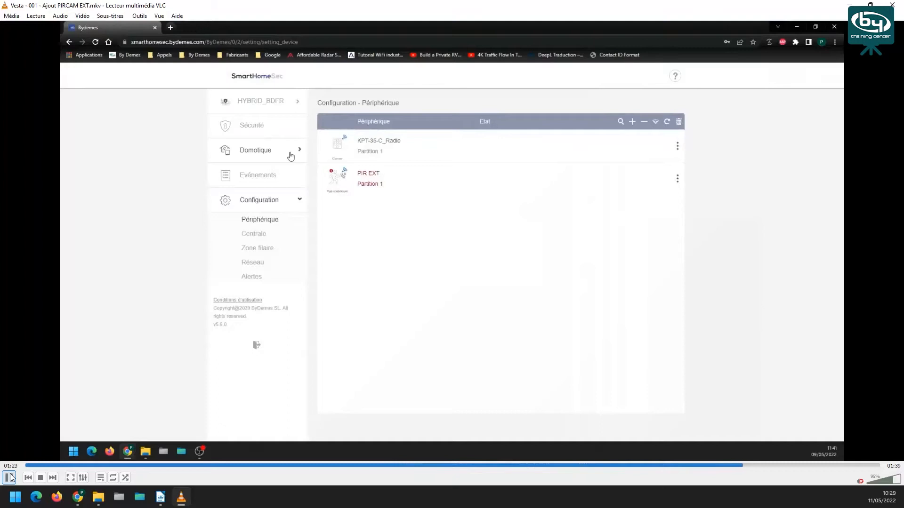
# Skip from the PIRCAM tutorial to the next video in the playlist
pyautogui.click(52, 478)
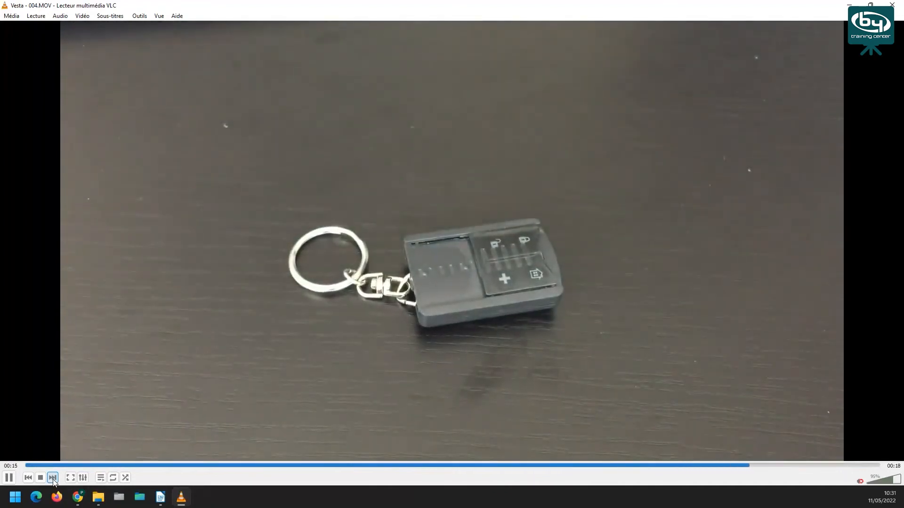
# Pause the remote-control clip and skip ahead to the next playlist video
pyautogui.press('space')
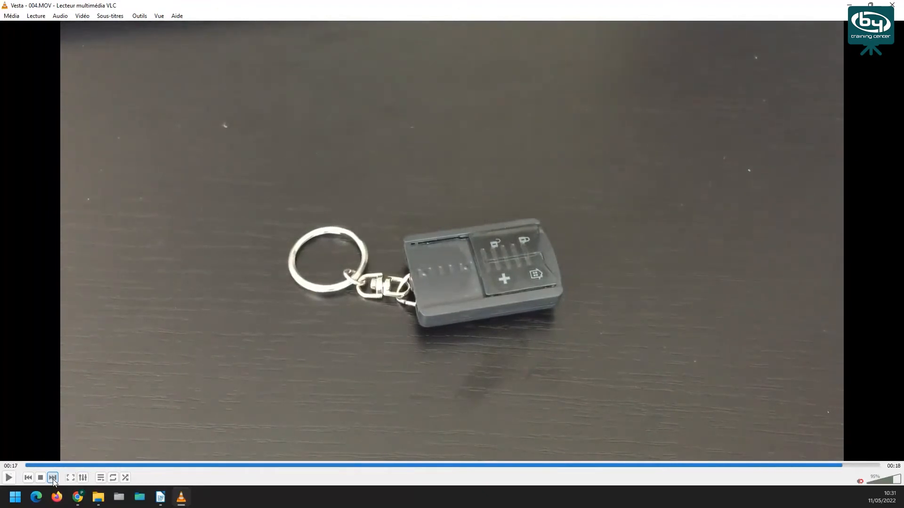
pyautogui.click(52, 478)
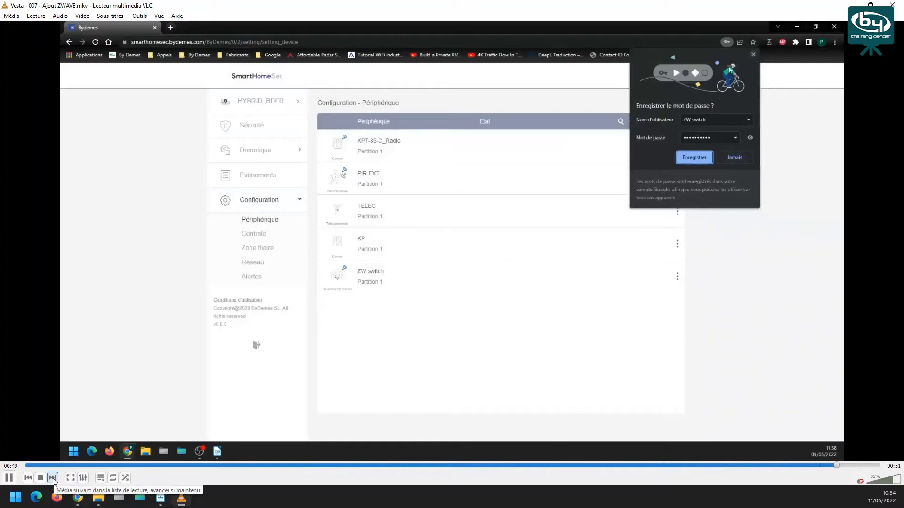
# Skip from Vesta - 007 - Ajout ZWAVE to the next recording in the playlist
pyautogui.click(53, 478)
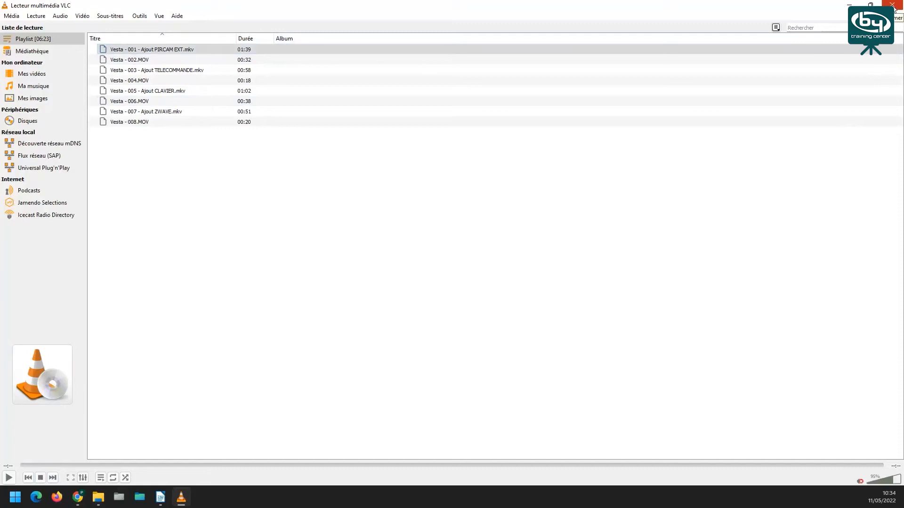
# Close VLC media player to reveal the SmartHomeSec login page
pyautogui.click(893, 6)
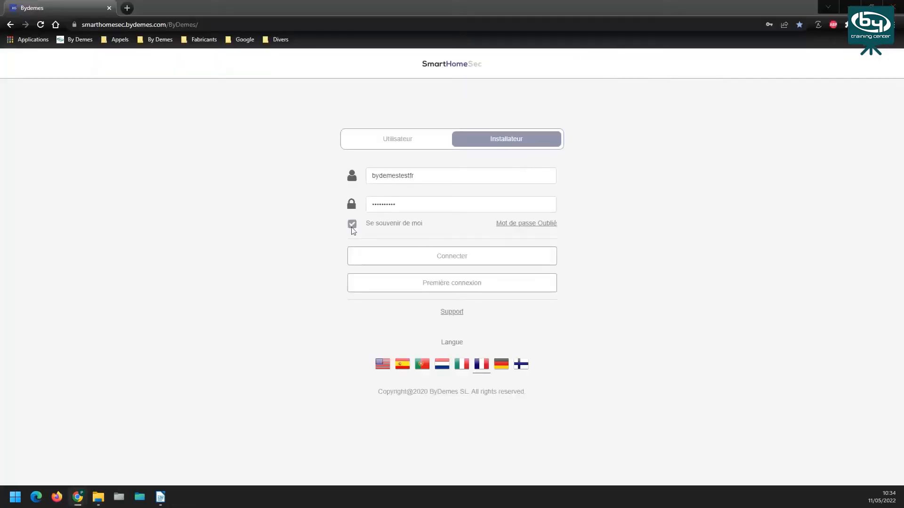
# Log in as installer and connect to the HYBRID_BDFR panel with the installer code
pyautogui.click(457, 260)
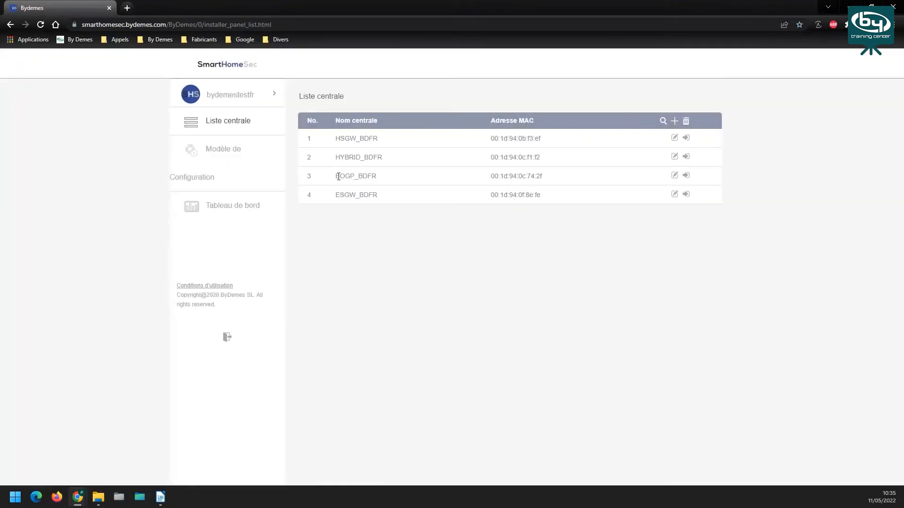
pyautogui.click(686, 157)
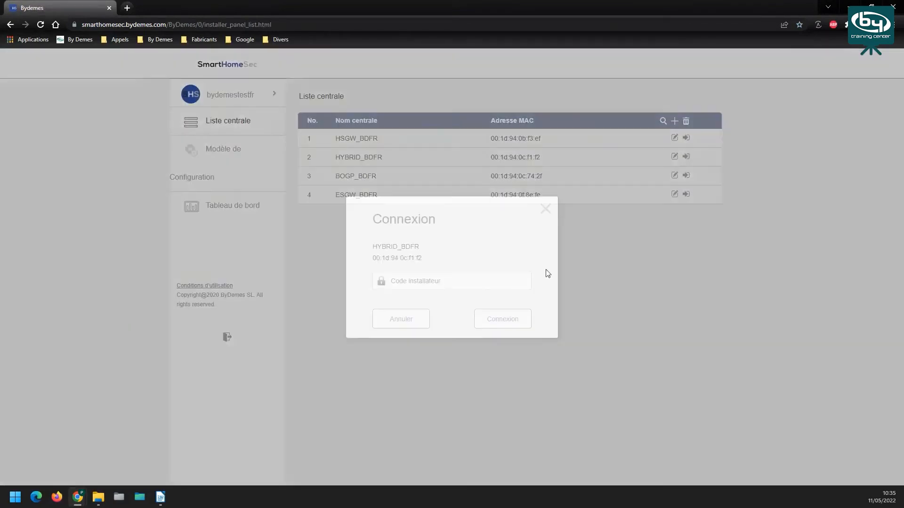
pyautogui.write('1')
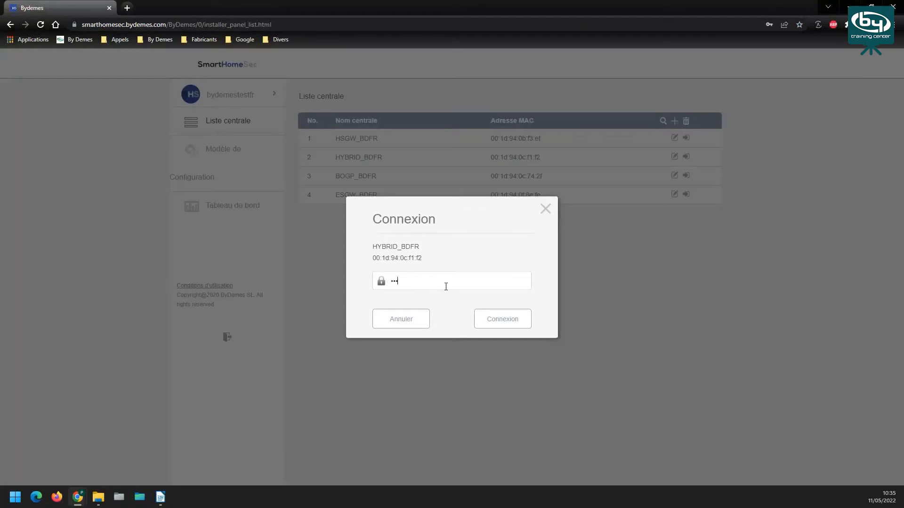
pyautogui.click(497, 322)
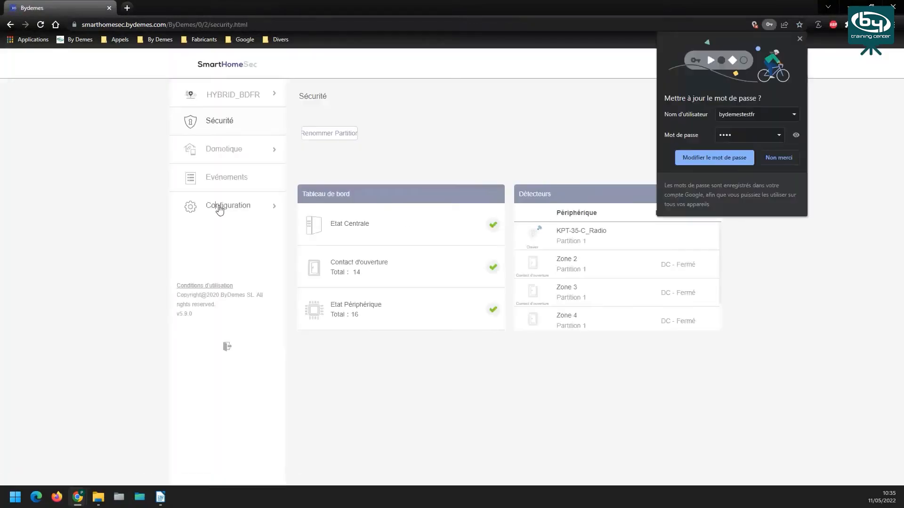
# Open the panel's Configuration section and go to the wired zone (Zone filaire) settings
pyautogui.click(218, 206)
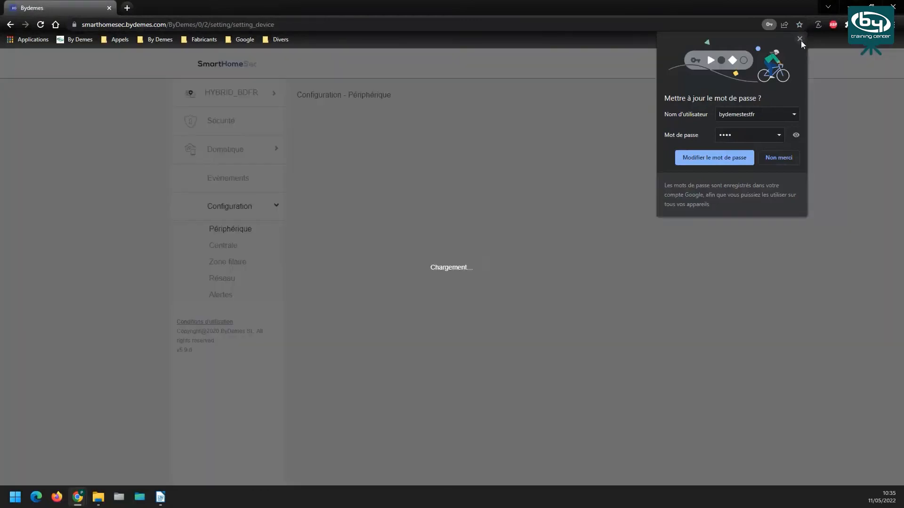
pyautogui.click(799, 38)
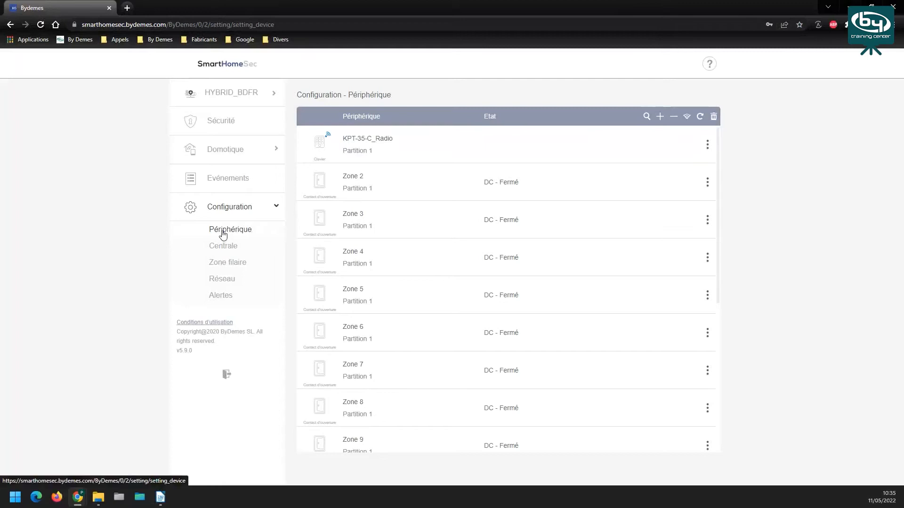
pyautogui.scroll(-5, 537, 281)
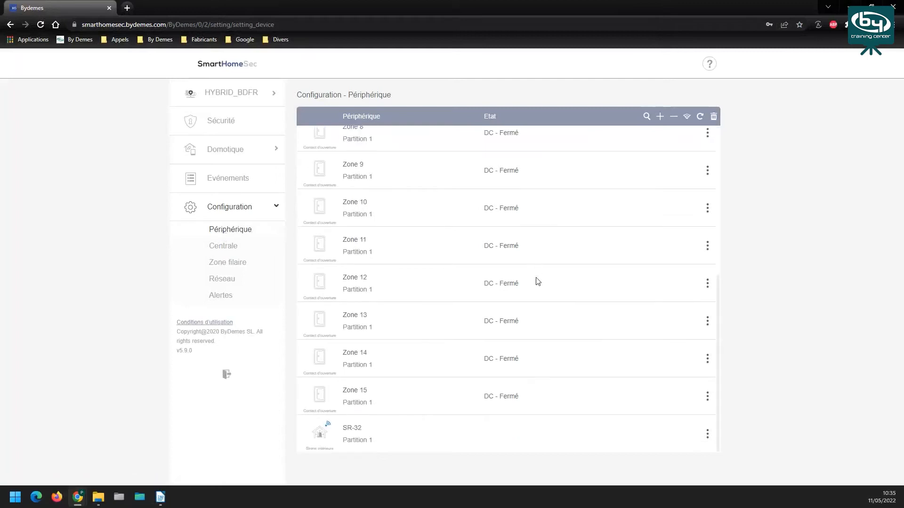
pyautogui.scroll(5, 538, 281)
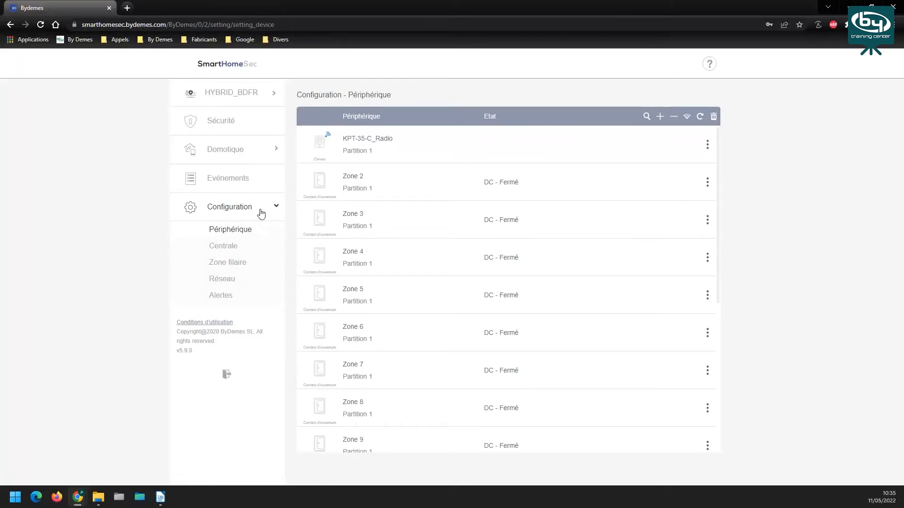
pyautogui.click(236, 265)
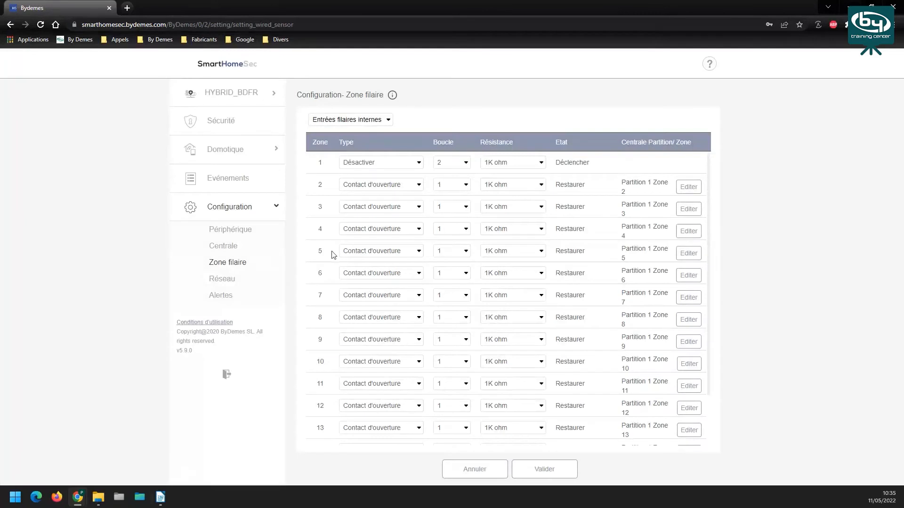
pyautogui.scroll(-2, 544, 264)
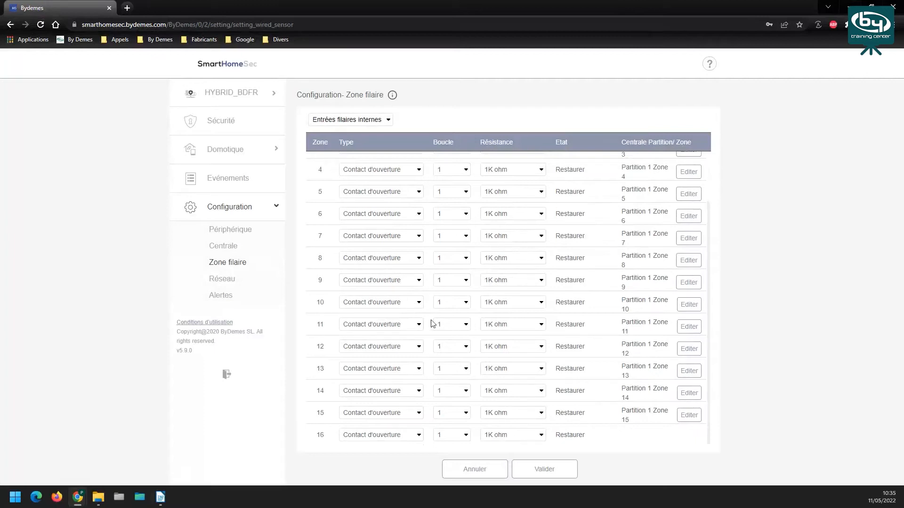
pyautogui.click(420, 437)
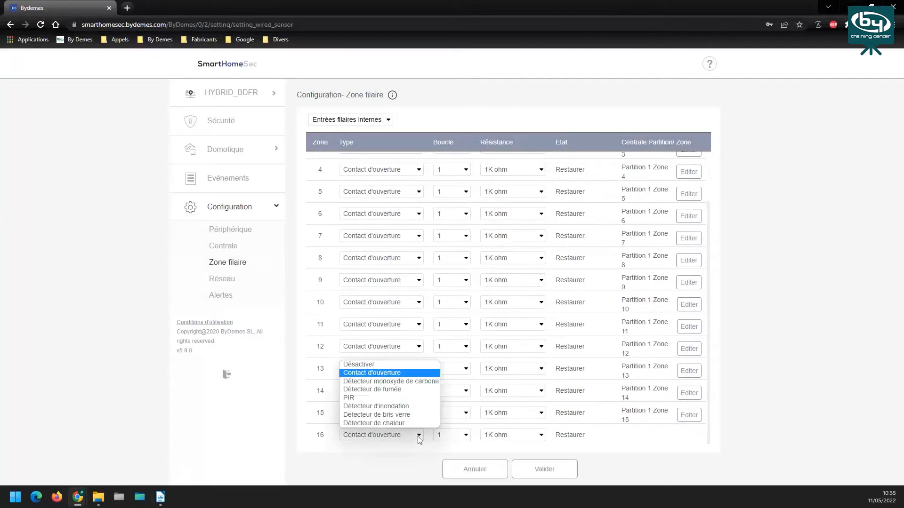
pyautogui.click(375, 372)
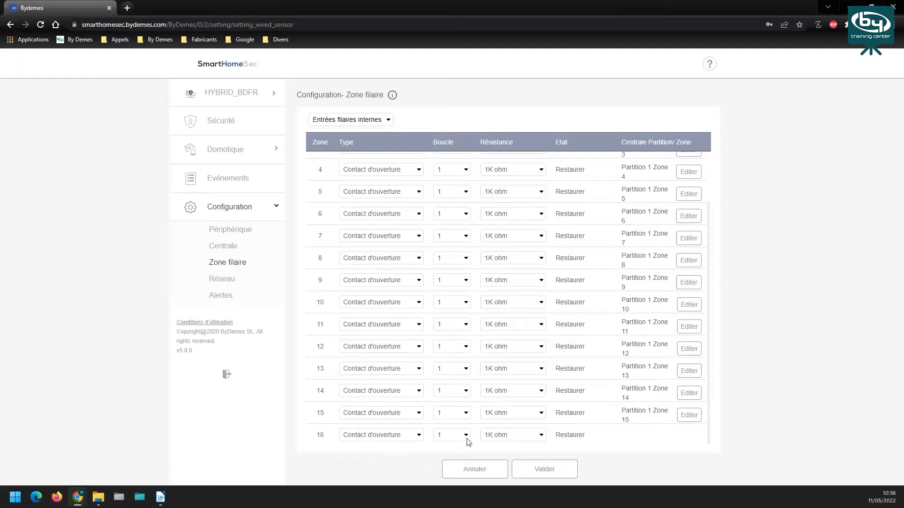
pyautogui.click(393, 96)
# Close the wiring-diagram reference and reopen it from the Zone filaire info icon
pyautogui.click(633, 137)
pyautogui.click(394, 96)
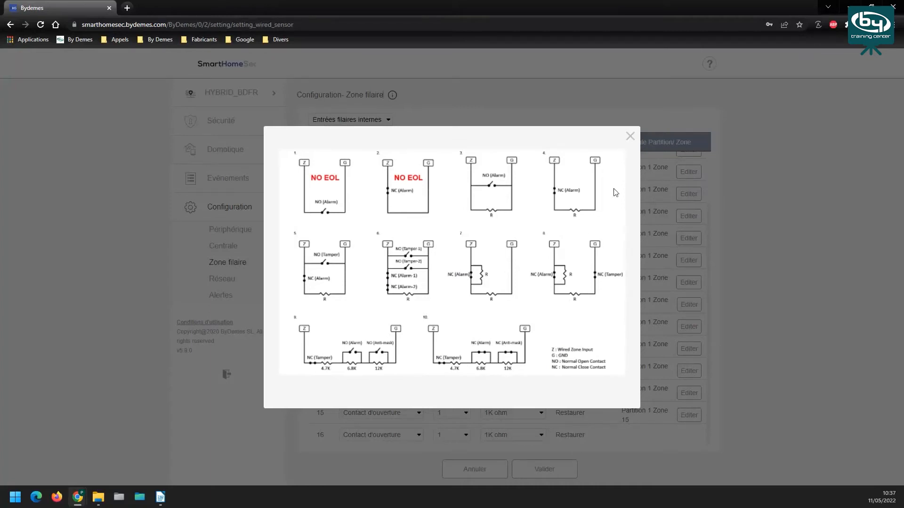
# Set wired zone 16's loop type (Boucle) to 2 and reopen the wiring diagrams
pyautogui.click(631, 141)
pyautogui.click(465, 436)
pyautogui.click(449, 356)
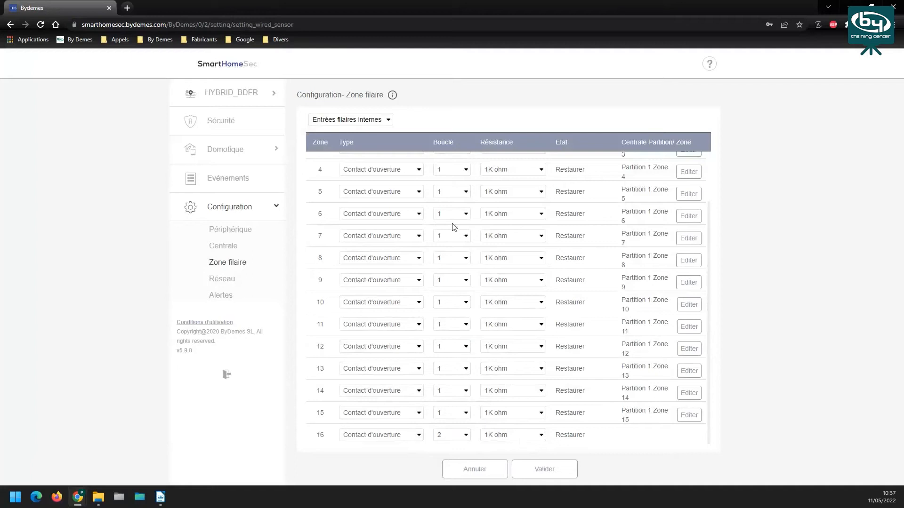
pyautogui.click(443, 151)
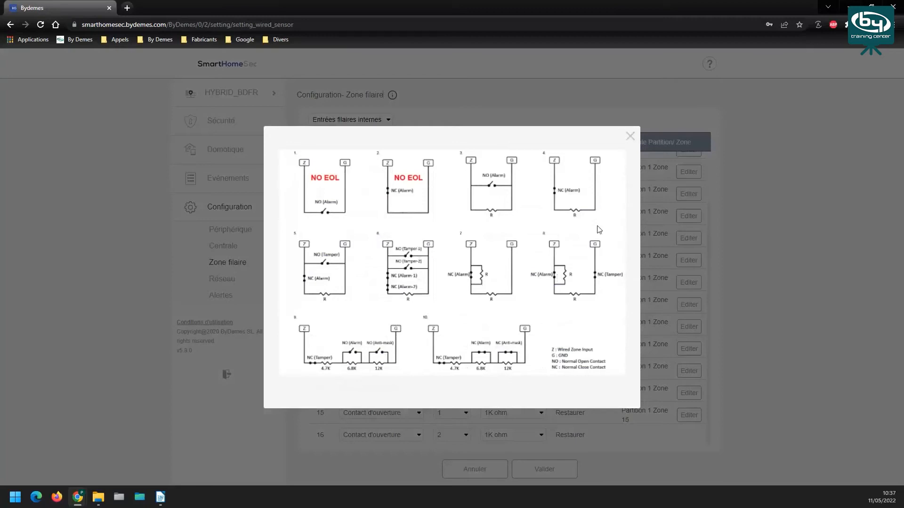
# Close the wiring diagrams, give wired zone 16 a 2.2K ohm resistance, and validate
pyautogui.click(631, 138)
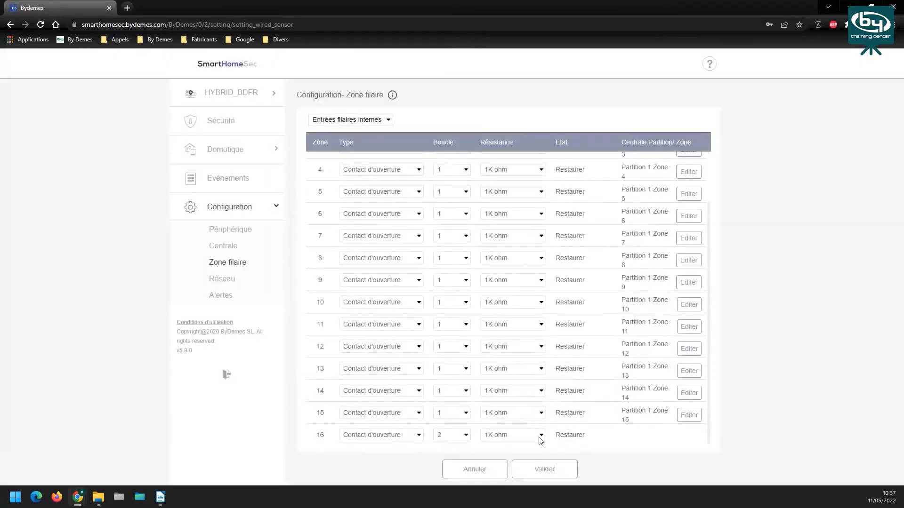
pyautogui.click(539, 437)
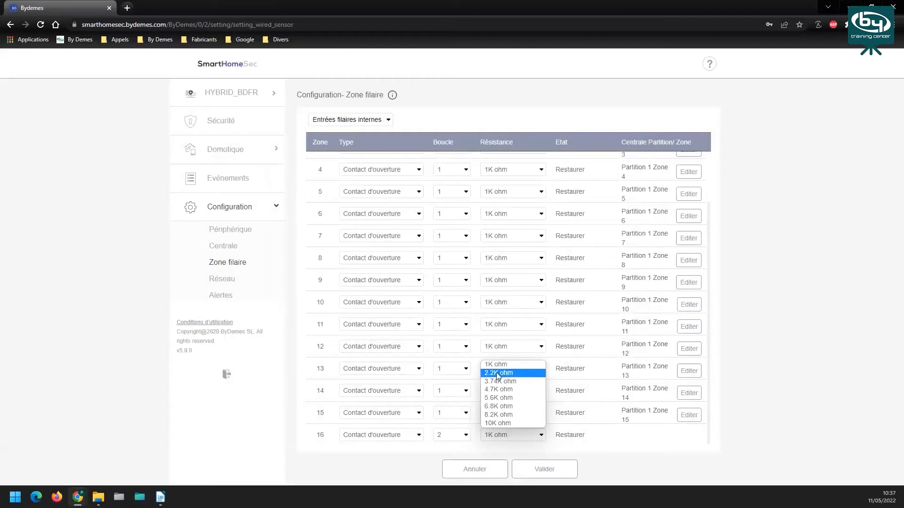
pyautogui.click(530, 372)
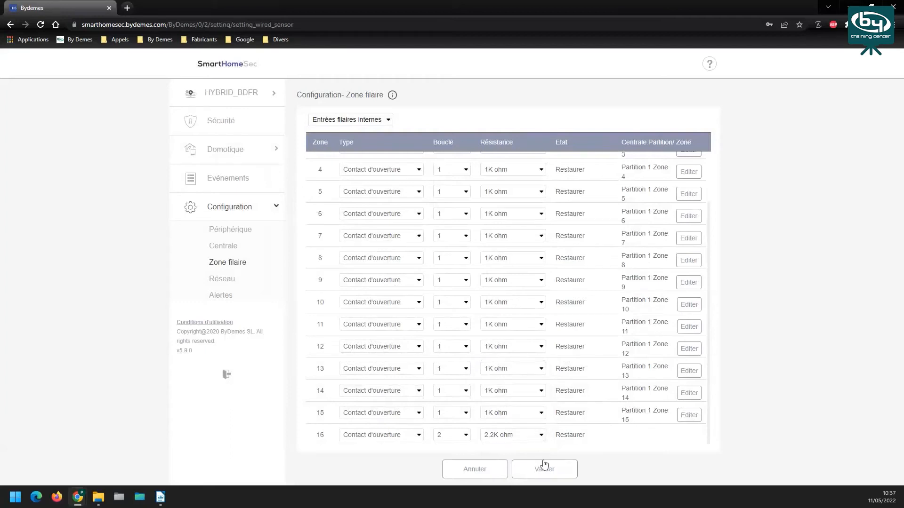
pyautogui.click(542, 436)
pyautogui.click(498, 403)
pyautogui.click(546, 472)
pyautogui.click(244, 233)
# Scroll down the Périphérique list and open the Zone 16 device's configuration form
pyautogui.scroll(-5, 521, 358)
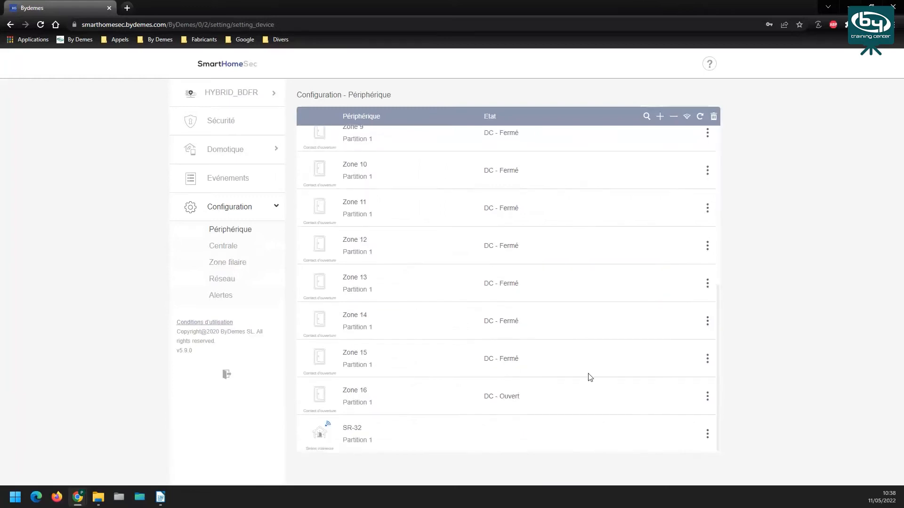
pyautogui.click(708, 399)
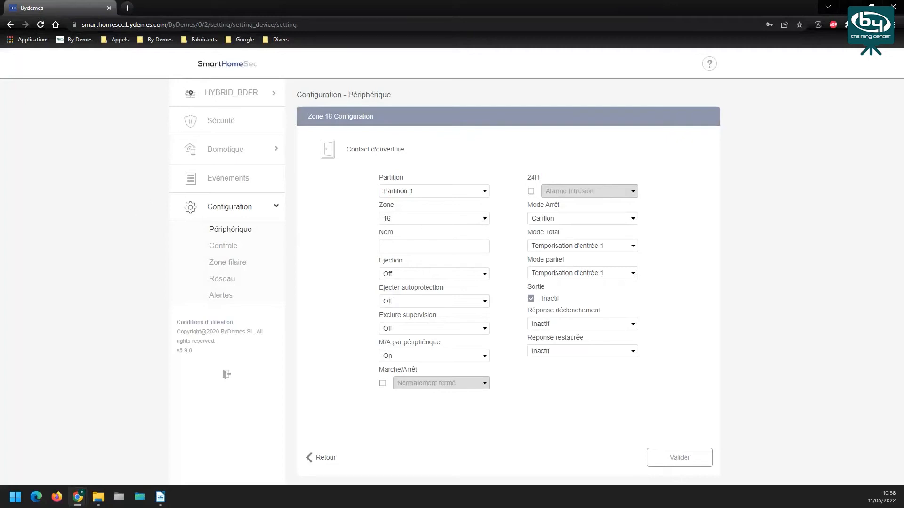
pyautogui.hotkey('alt', 'Tab')
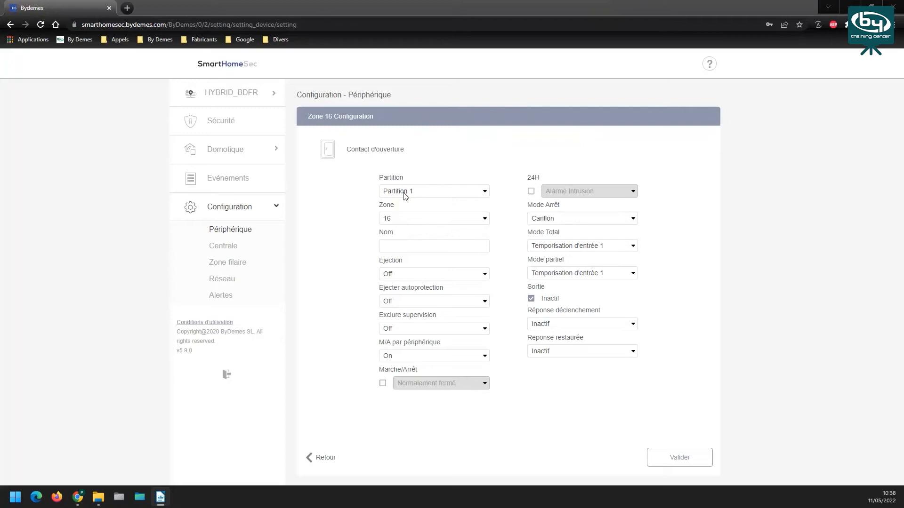
pyautogui.click(423, 244)
# Enter 'azerty' as the Zone 16 contact's name and highlight the Ejection label
pyautogui.write('azerty')
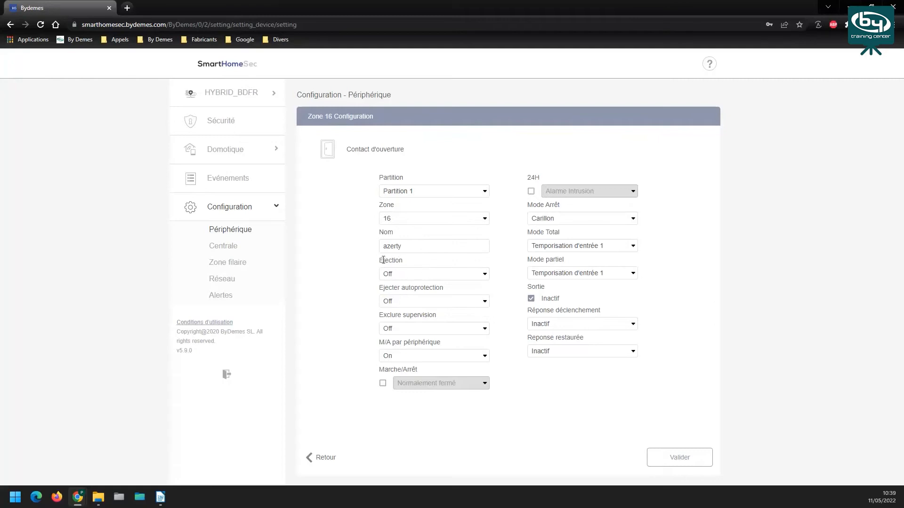
pyautogui.moveTo(379, 261); pyautogui.dragTo(406, 263)
pyautogui.click(416, 302)
pyautogui.click(370, 295)
pyautogui.click(422, 355)
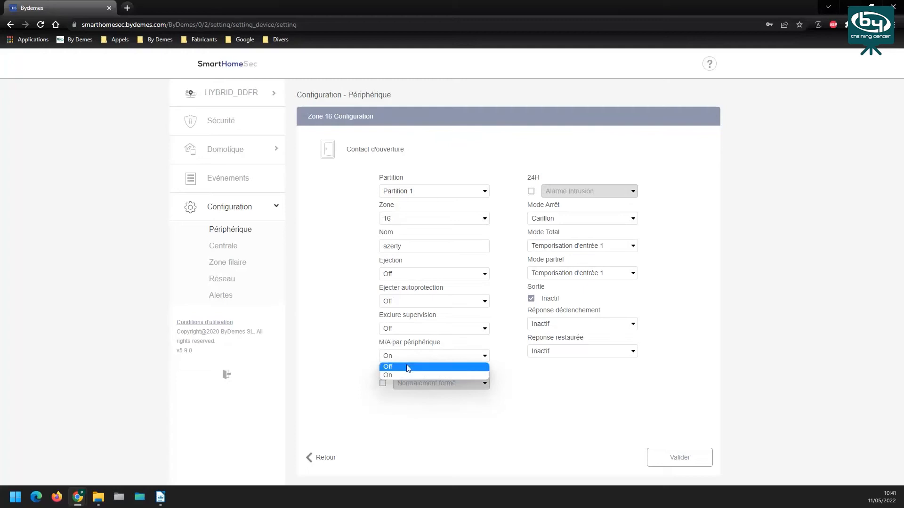
pyautogui.click(385, 376)
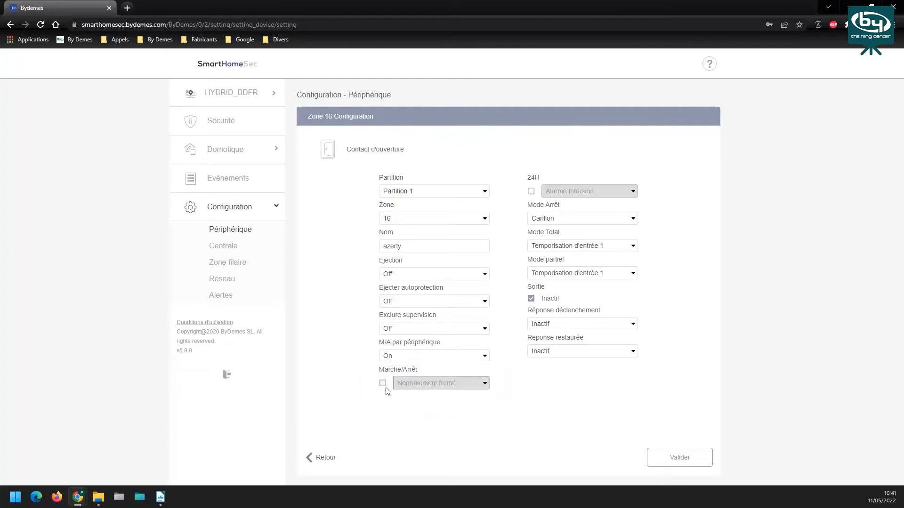
pyautogui.click(416, 358)
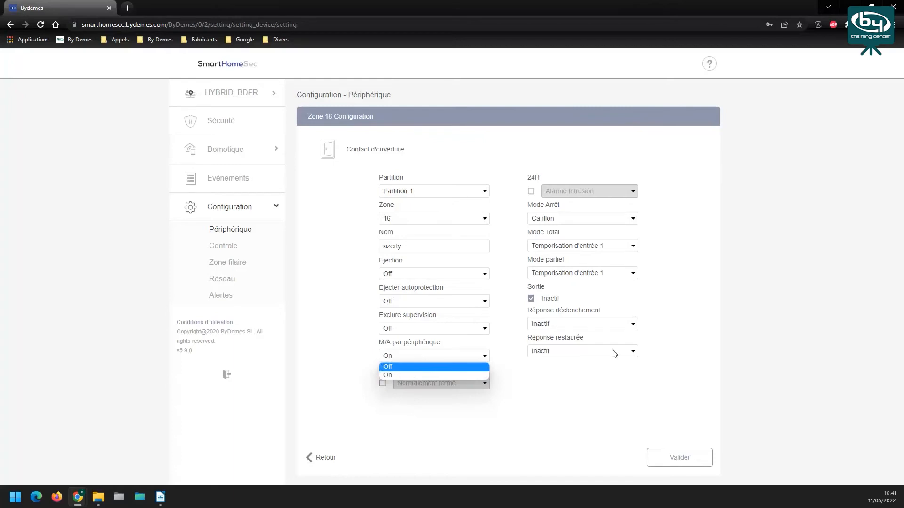
pyautogui.click(387, 437)
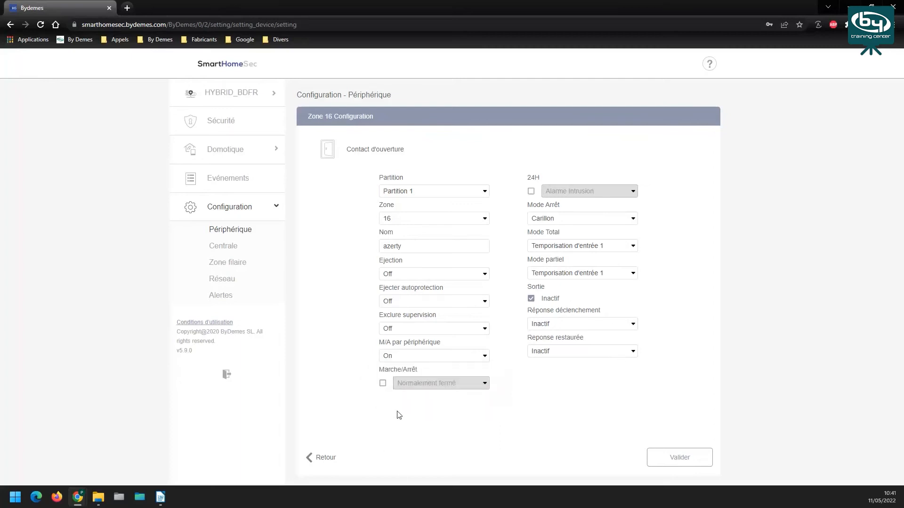
pyautogui.click(382, 384)
pyautogui.click(454, 383)
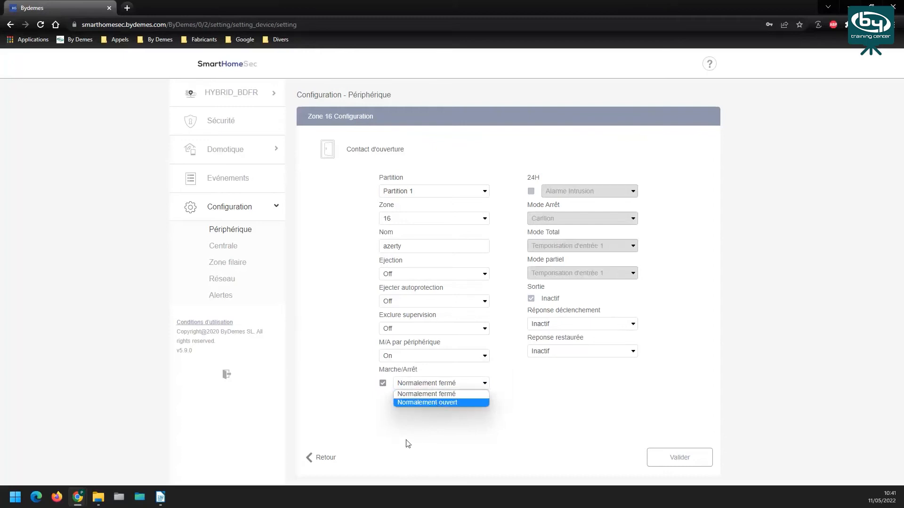
pyautogui.click(382, 384)
pyautogui.click(406, 357)
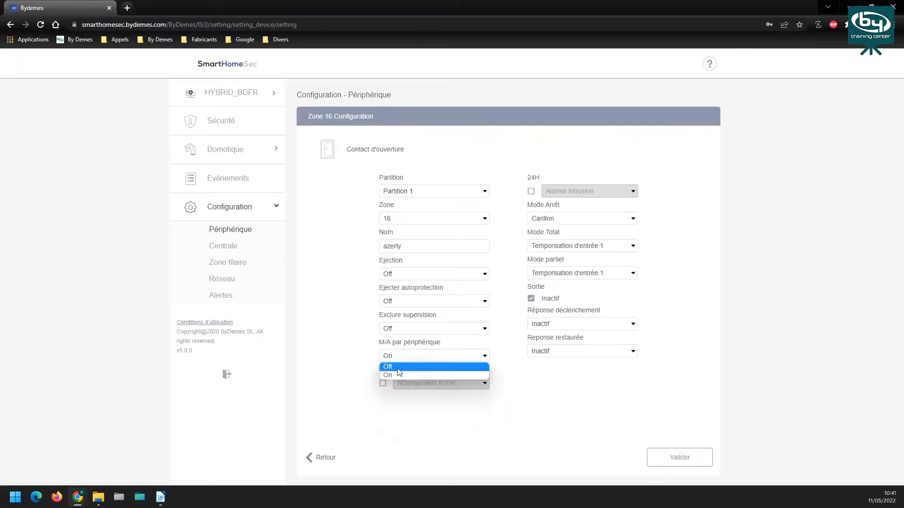
pyautogui.click(401, 375)
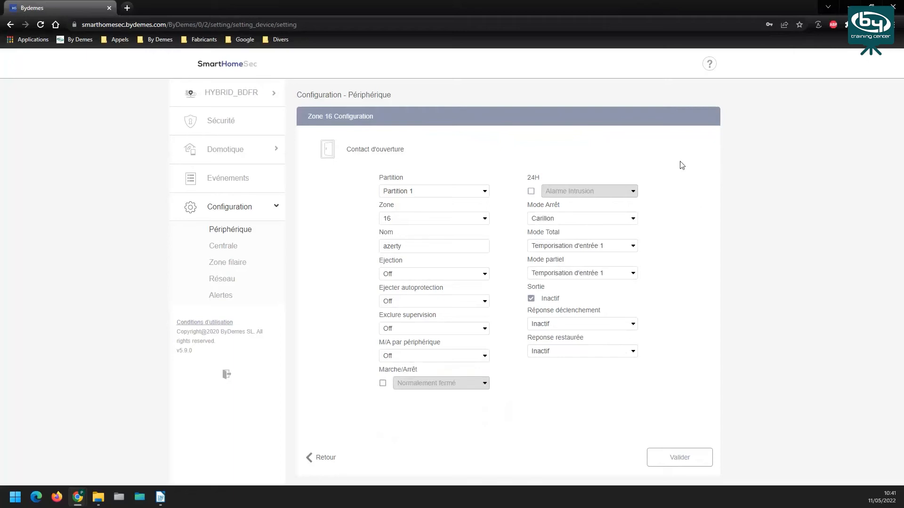
# Make zone 16 a 24H Alarme Urgence zone, then uncheck 24H to unlock its arming modes
pyautogui.click(531, 191)
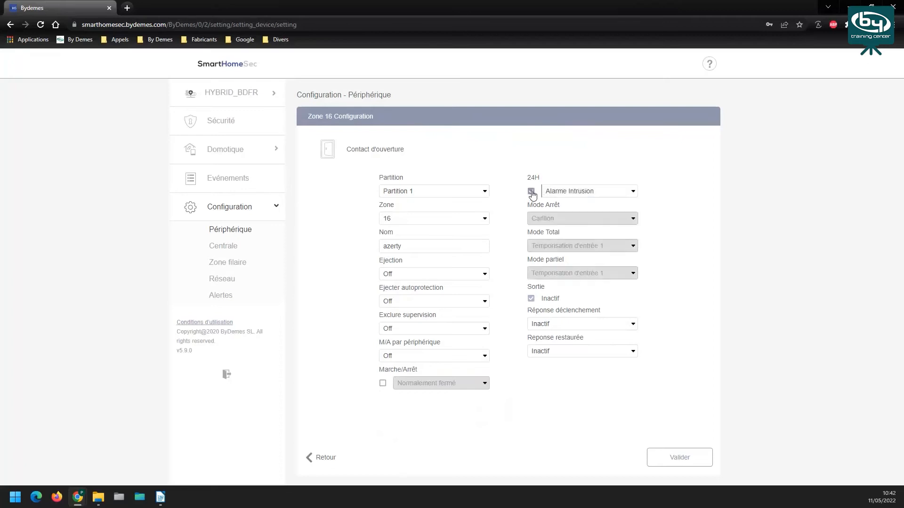
pyautogui.click(559, 193)
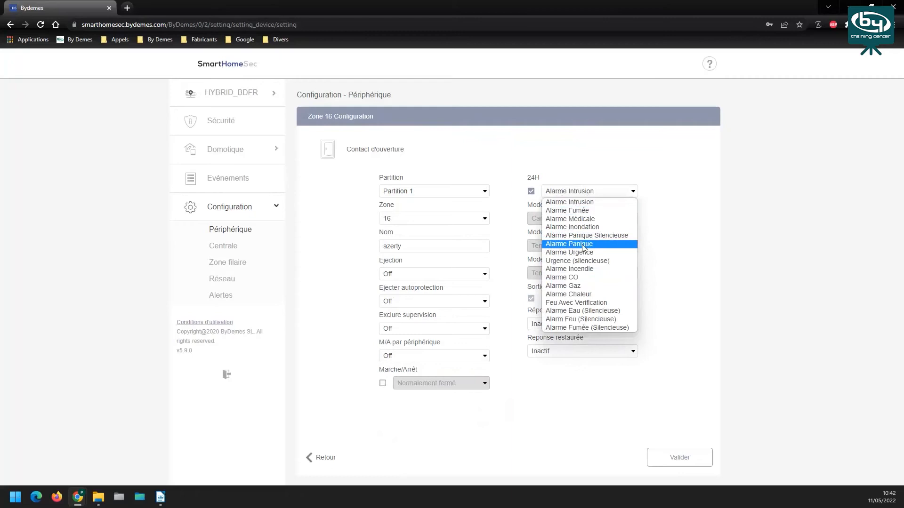
pyautogui.click(586, 252)
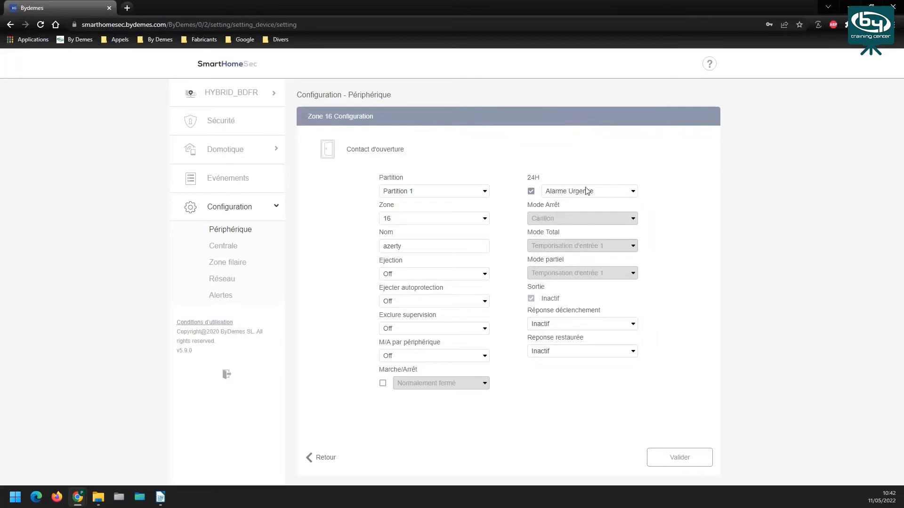
pyautogui.click(531, 191)
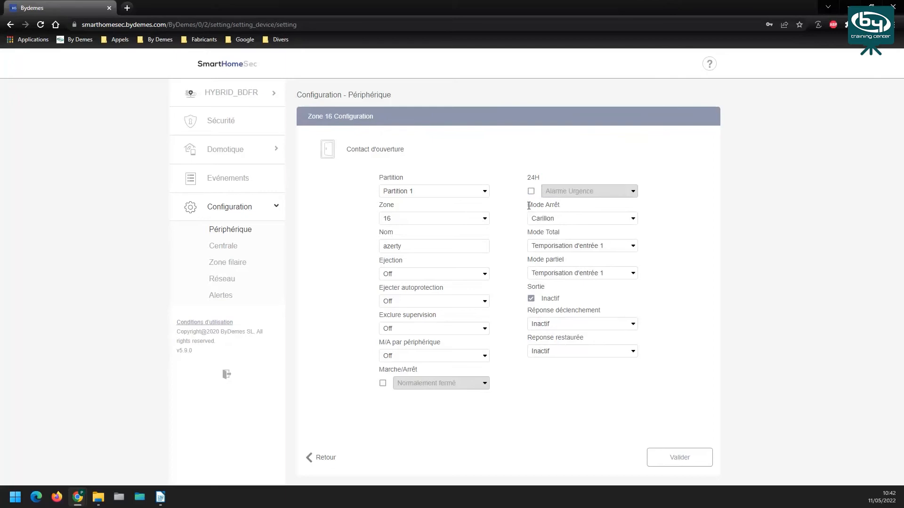
pyautogui.click(556, 220)
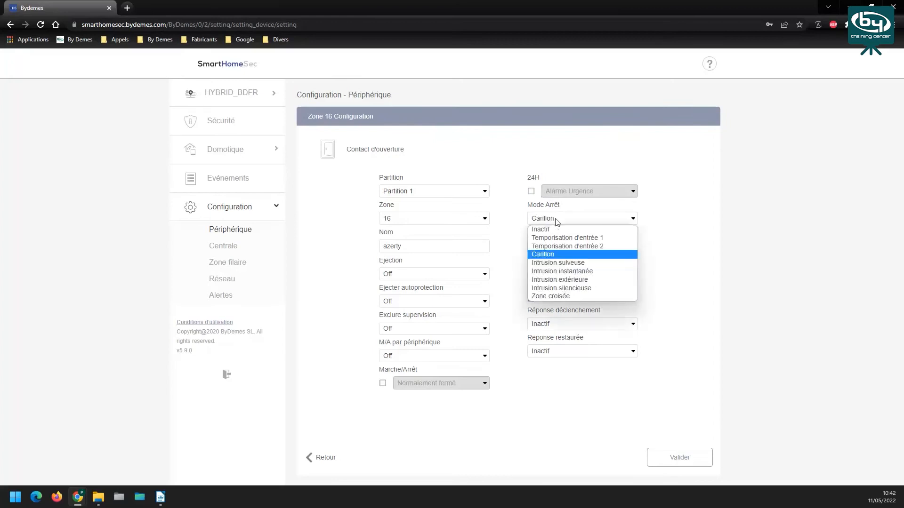
pyautogui.click(549, 257)
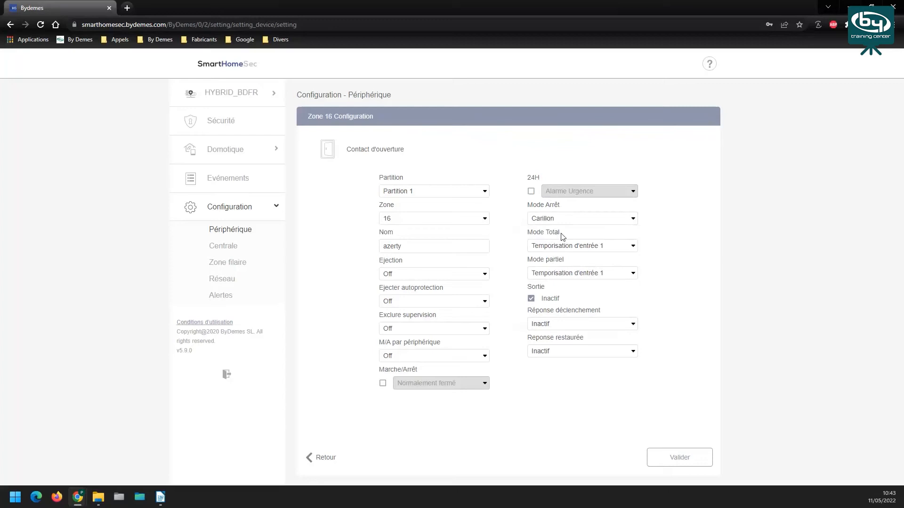
pyautogui.click(568, 249)
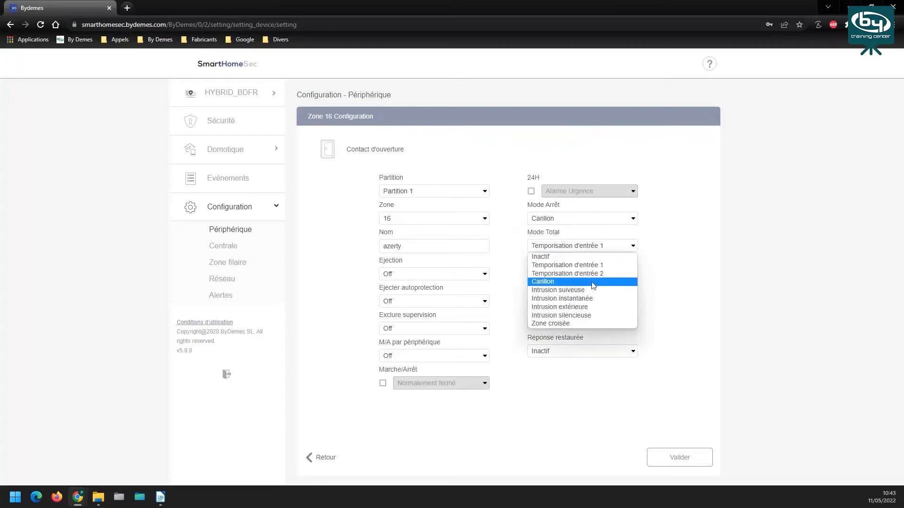
# Set zone 16's Mode Total to Intrusion instantanée, keeping Mode partiel on Temporisation d'entrée 1
pyautogui.click(570, 300)
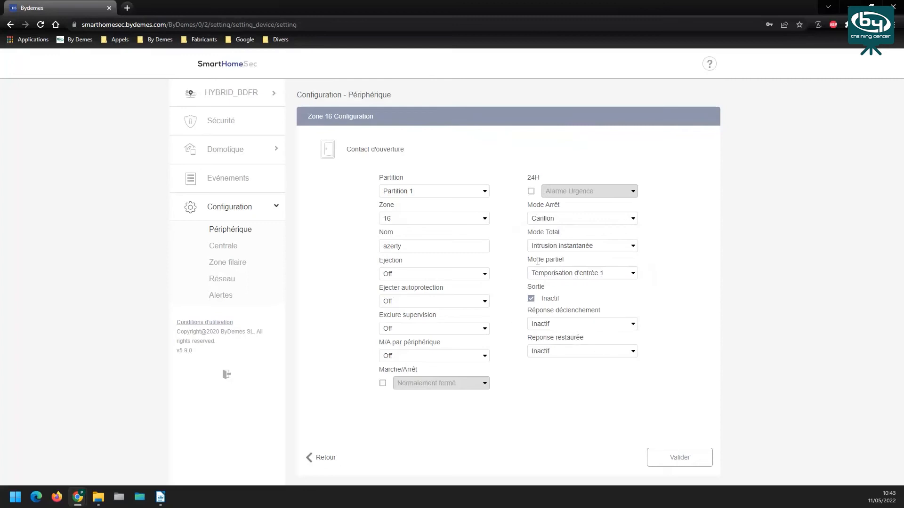
pyautogui.click(560, 276)
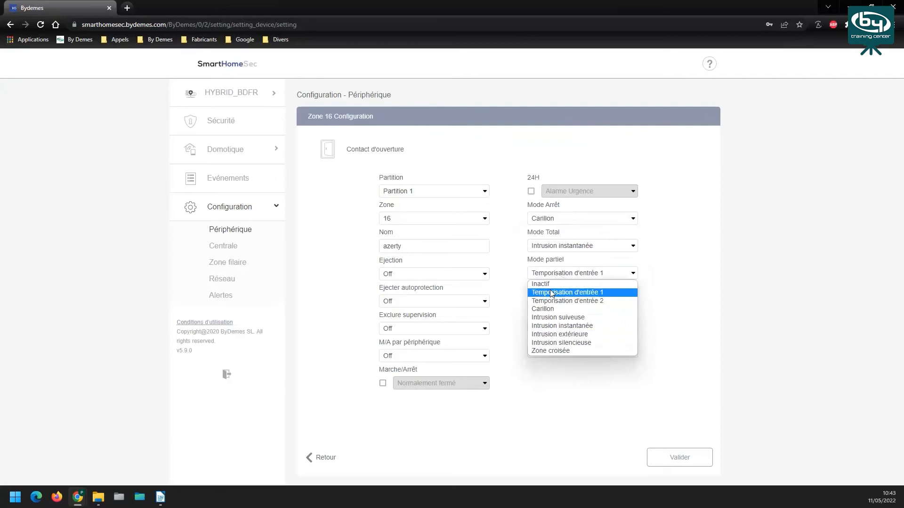
pyautogui.click(552, 293)
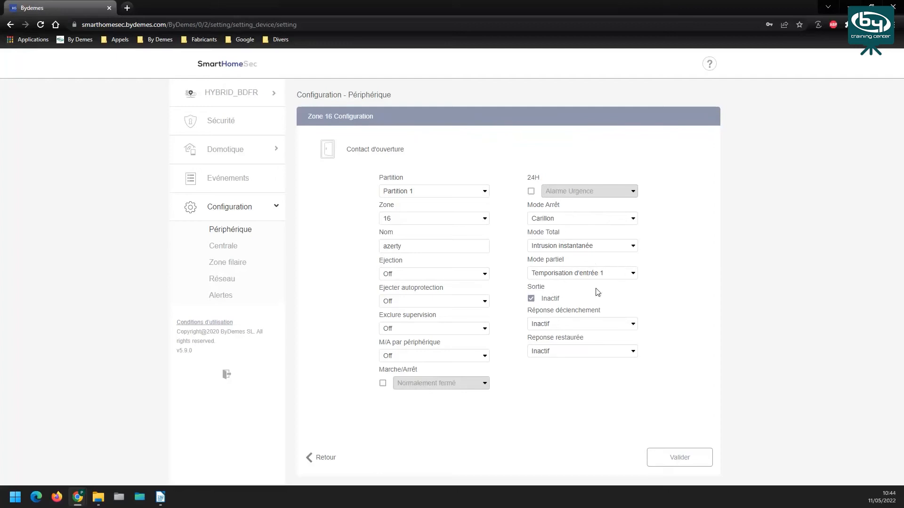
pyautogui.moveTo(528, 287)
pyautogui.mouseDown()
pyautogui.moveTo(545, 286)
pyautogui.moveTo(532, 303)
pyautogui.mouseUp()
pyautogui.click(549, 326)
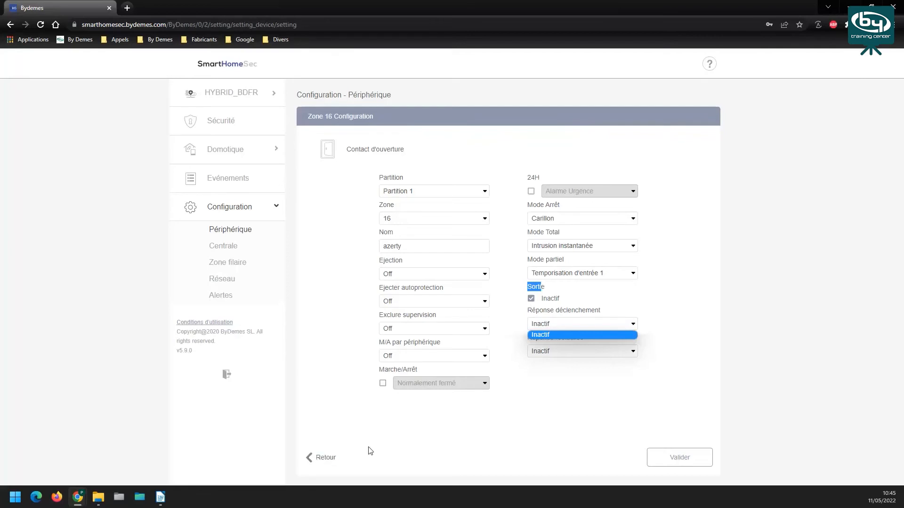
# Leave the HYBRID_BDFR panel and log into HSGW_BDFR with the installer code
pyautogui.click(338, 464)
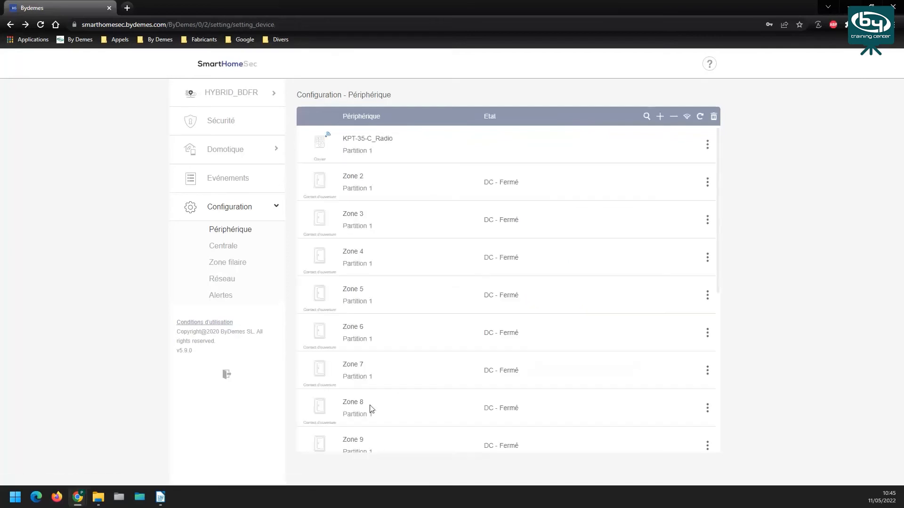
pyautogui.click(226, 376)
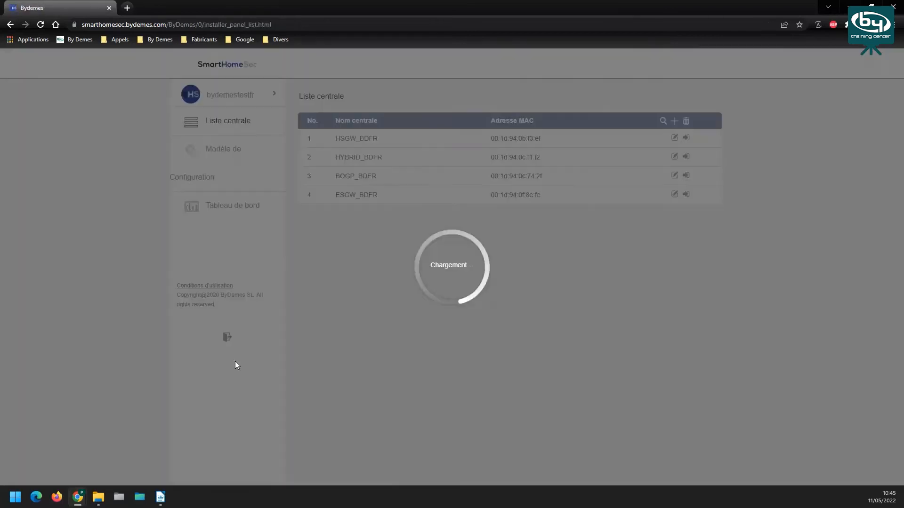
pyautogui.click(686, 138)
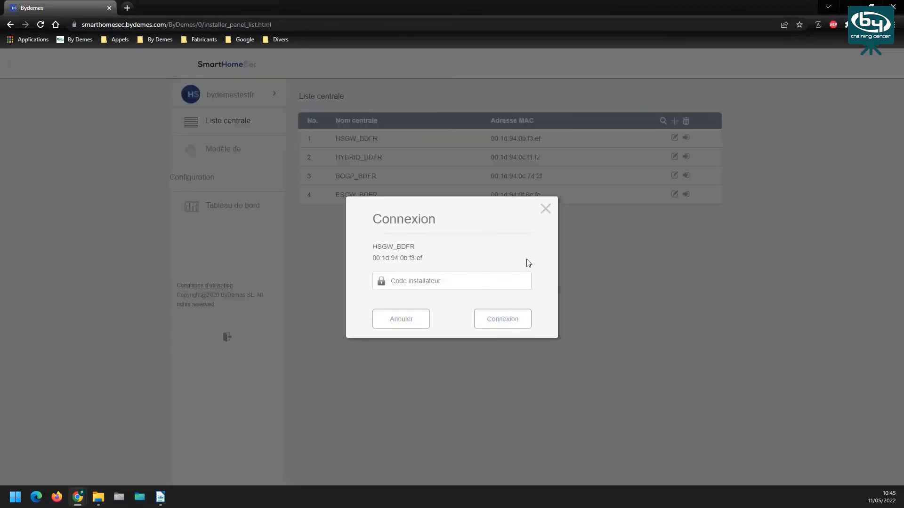
pyautogui.click(485, 284)
pyautogui.write('1234')
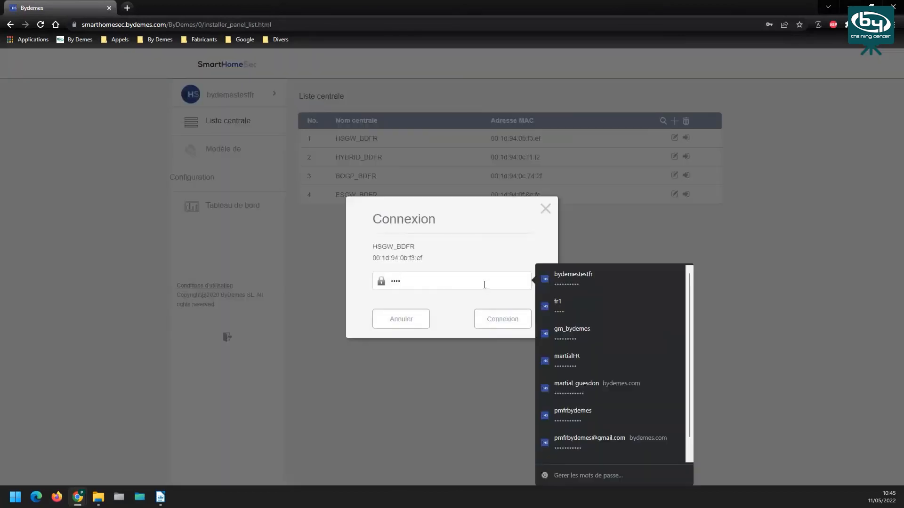
pyautogui.click(497, 320)
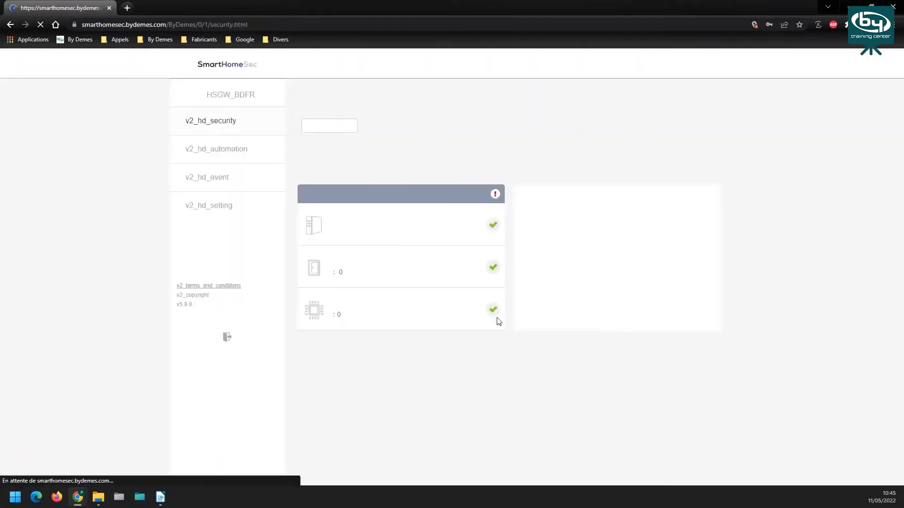
# Go to HSGW_BDFR's device configuration and open the Contact_V-013 settings
pyautogui.click(234, 207)
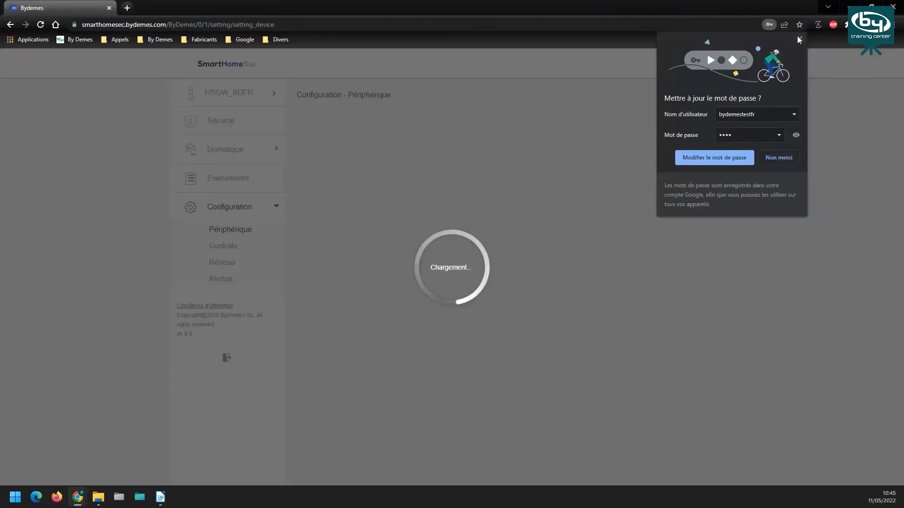
pyautogui.click(798, 38)
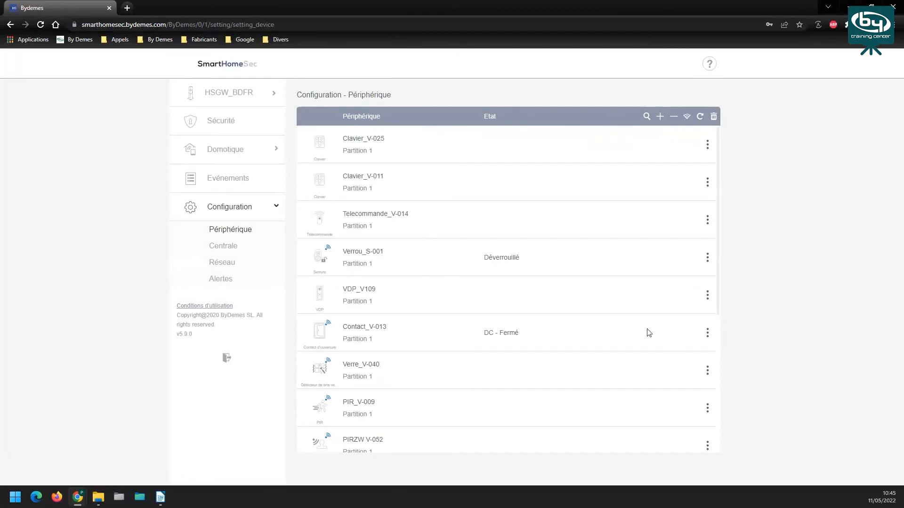
pyautogui.click(707, 333)
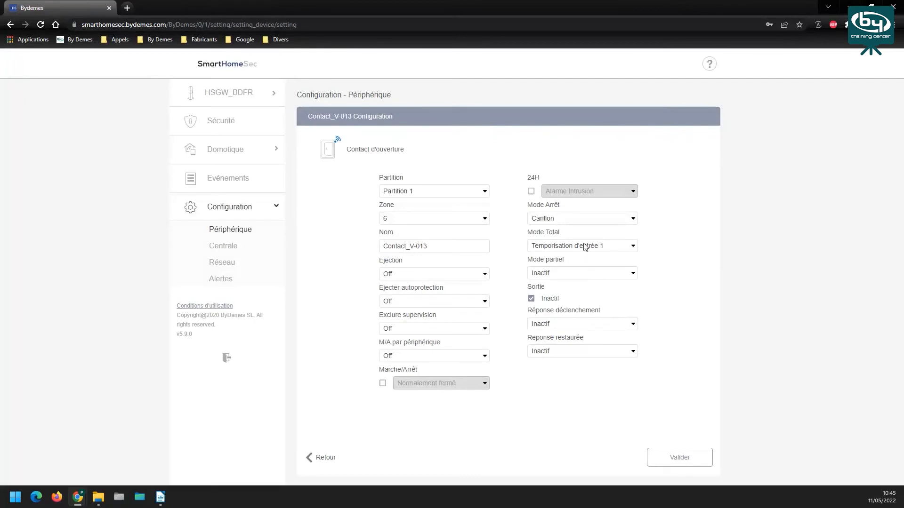
# Set Contact_V-013's trigger response to Scénario - Ouv_Verrou and restored response to Scénario - Ferm_Verrou
pyautogui.click(598, 324)
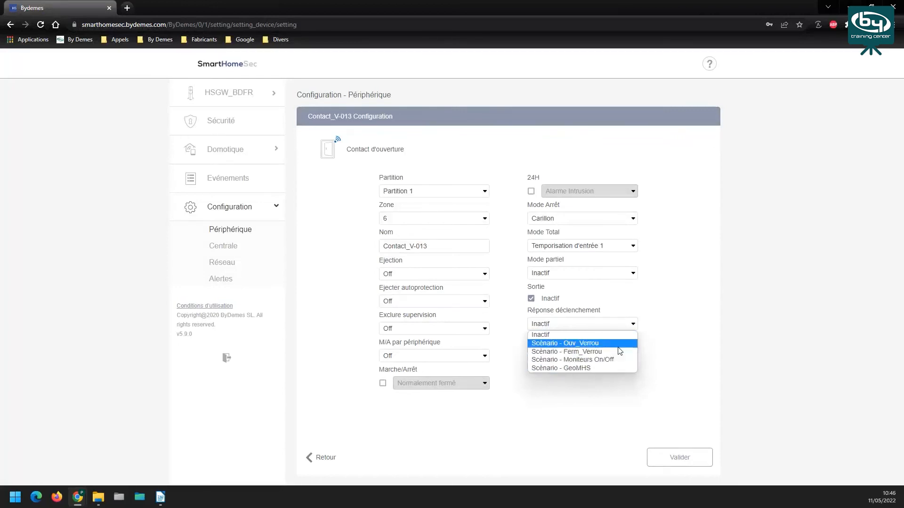
pyautogui.click(625, 304)
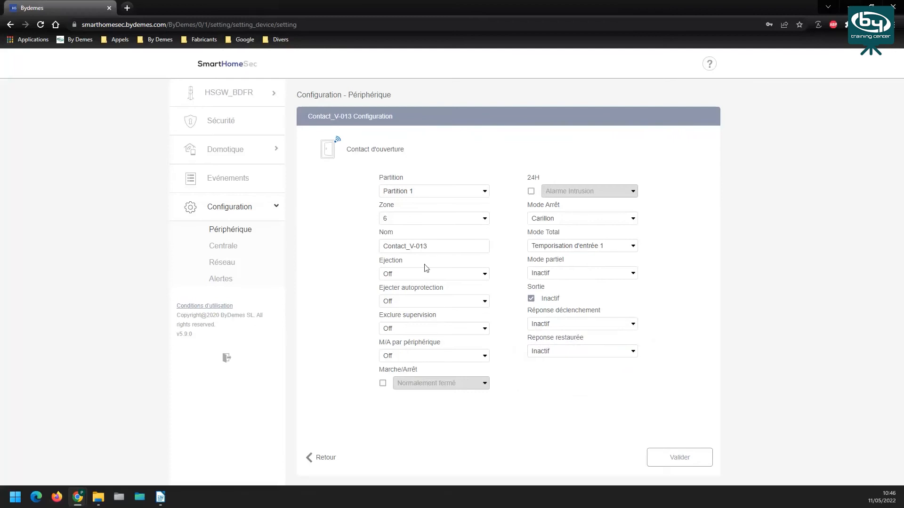
pyautogui.click(566, 329)
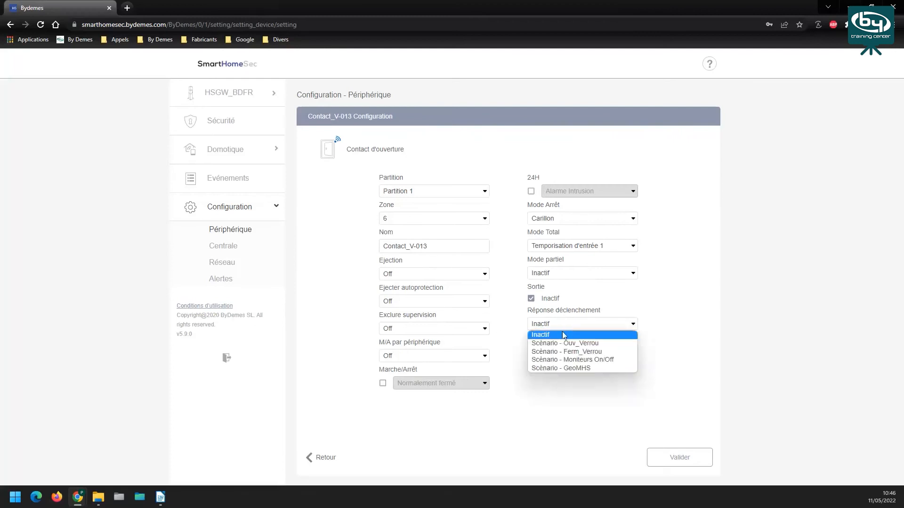
pyautogui.click(559, 344)
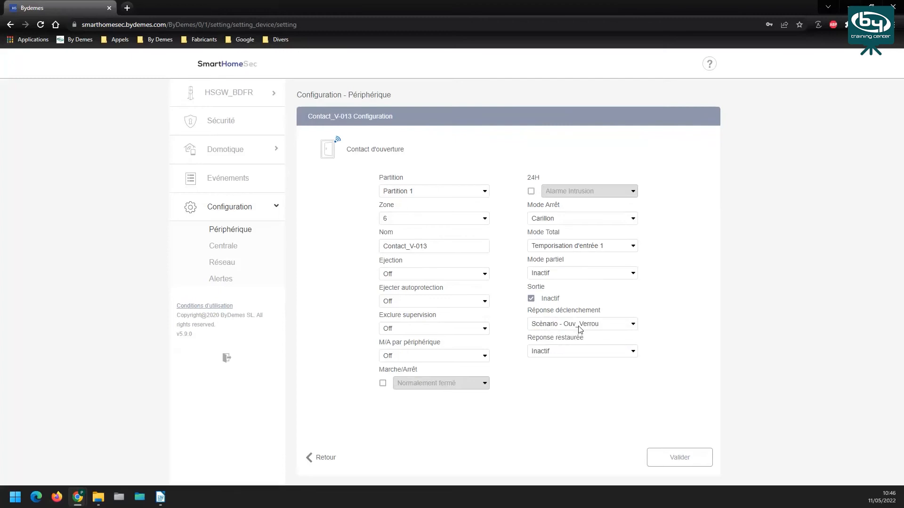
pyautogui.click(573, 353)
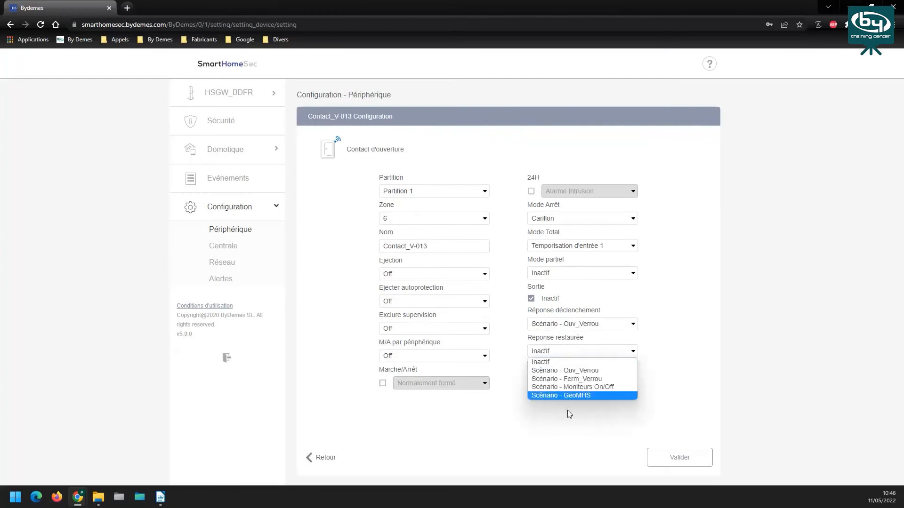
pyautogui.click(577, 381)
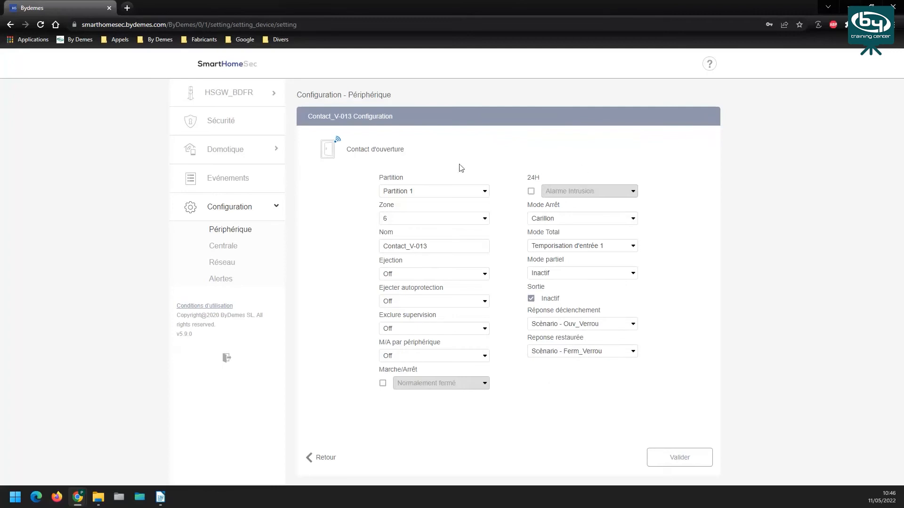
# Try Moyen sensitivity in Verre_V-040's Configuration SV, then return to the device list
pyautogui.click(328, 460)
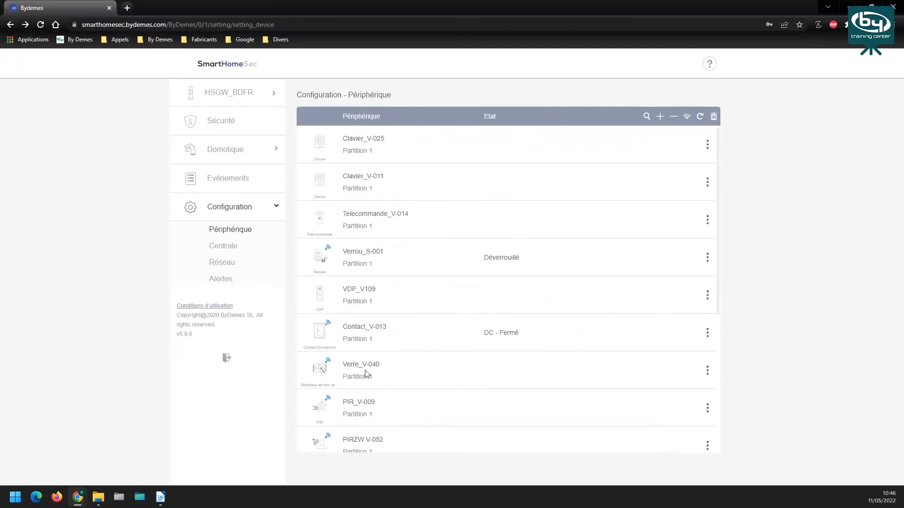
pyautogui.click(707, 374)
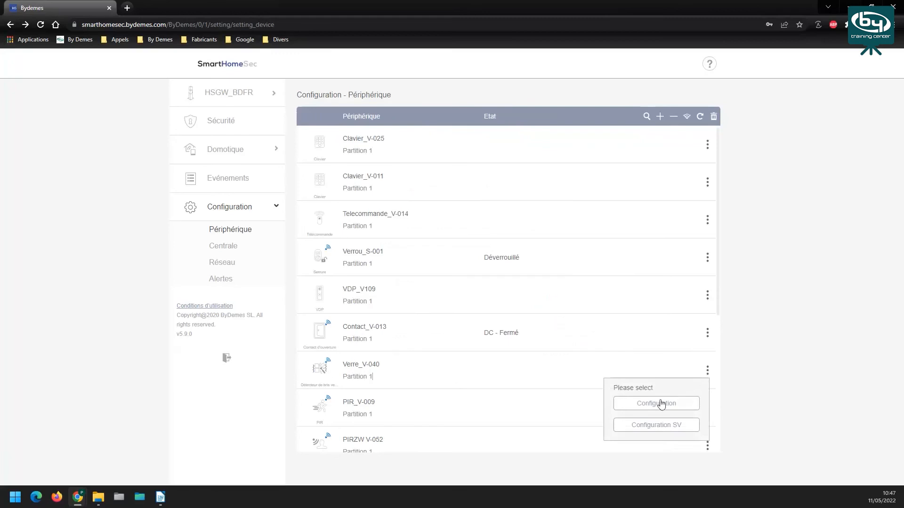
pyautogui.click(658, 426)
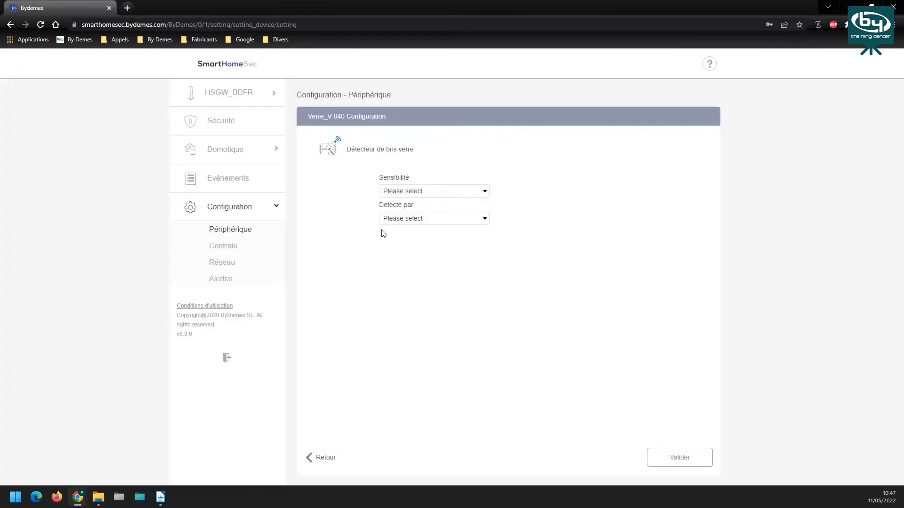
pyautogui.click(410, 192)
pyautogui.click(411, 217)
pyautogui.click(412, 213)
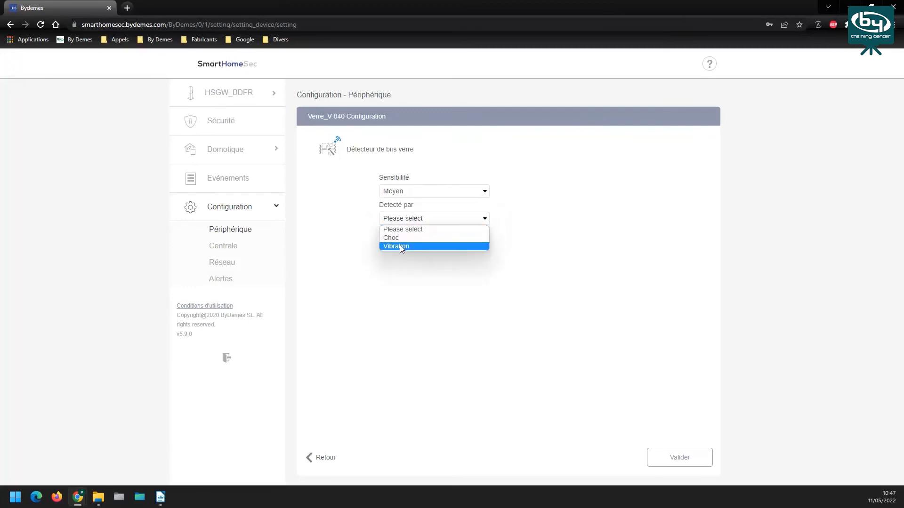
pyautogui.click(398, 278)
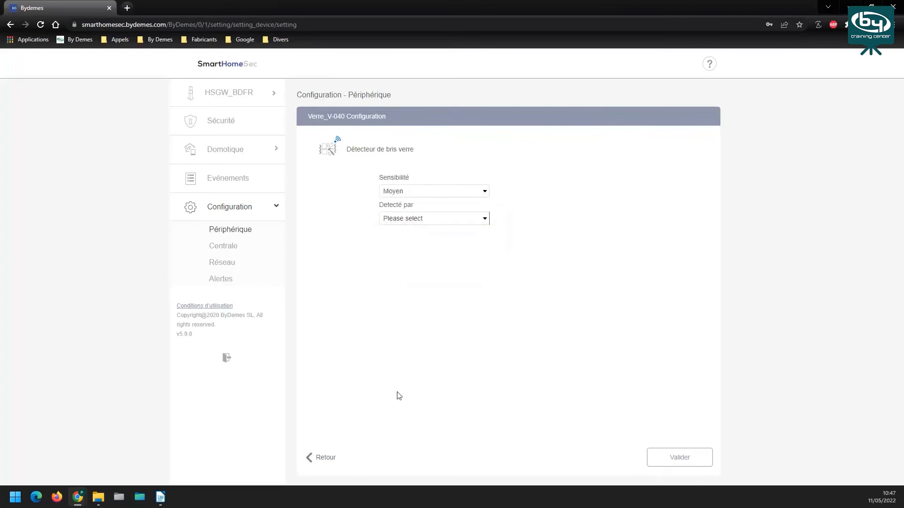
pyautogui.click(326, 459)
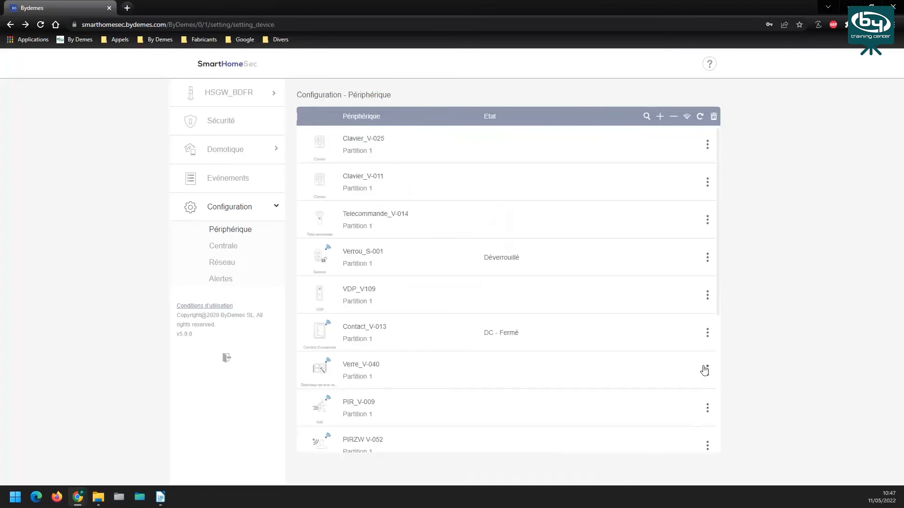
# Show the Verre_V-040 detector's options, then launch the device test mode
pyautogui.click(707, 370)
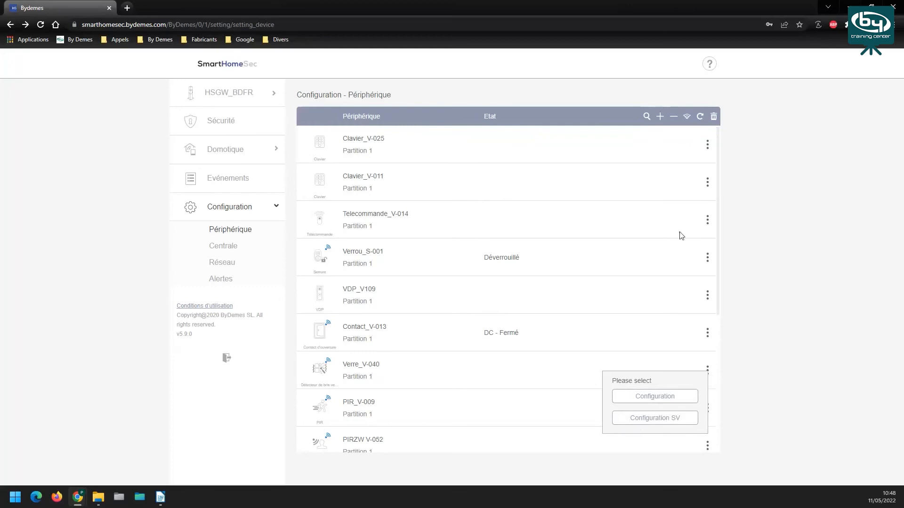
pyautogui.click(685, 119)
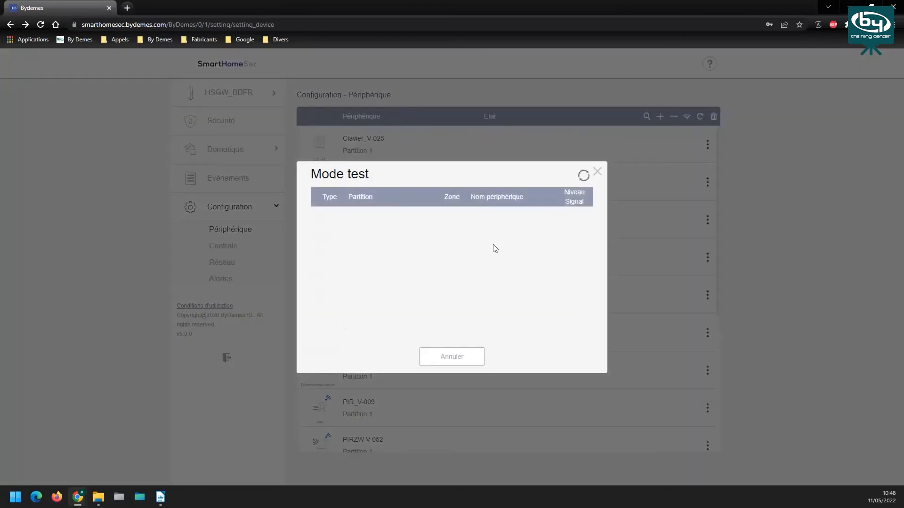
# Rerun the device test mode until VDP_V109 reports in zone 5, then close it
pyautogui.click(597, 173)
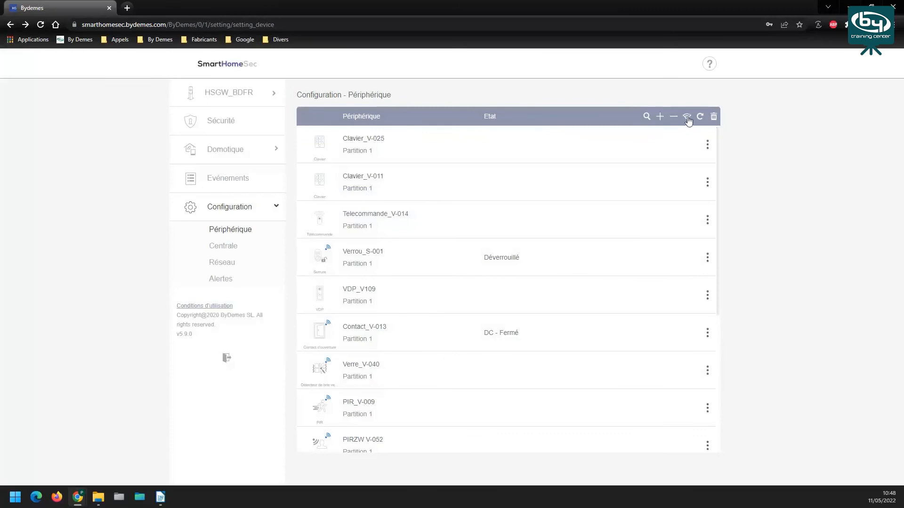
pyautogui.click(687, 119)
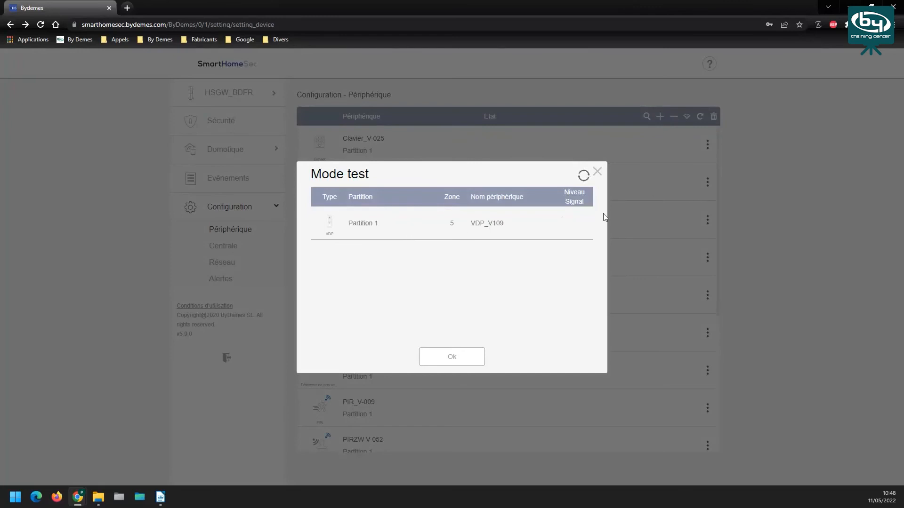
pyautogui.click(596, 174)
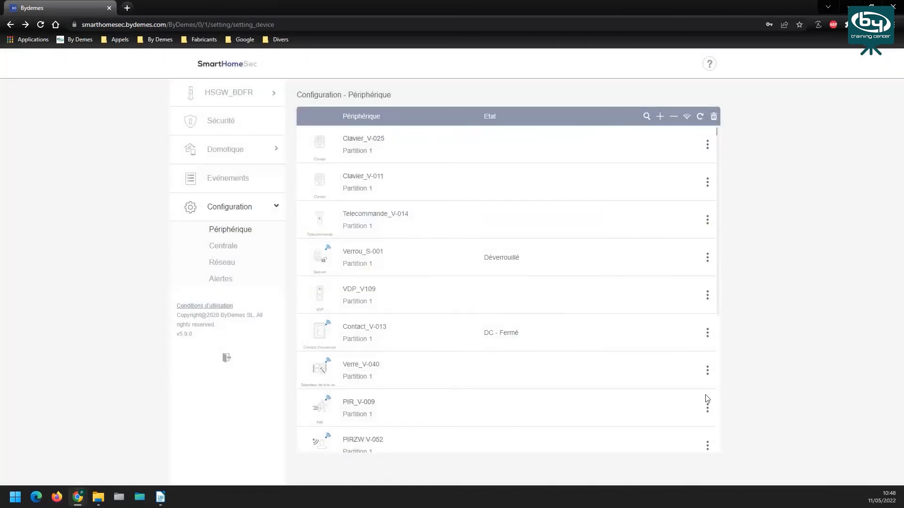
pyautogui.click(704, 375)
# Set Verre_V-040's Sensibilité to Bas and Détecté par to Vibration, validate, and acknowledge 'Mise à jour réussie'
pyautogui.click(652, 426)
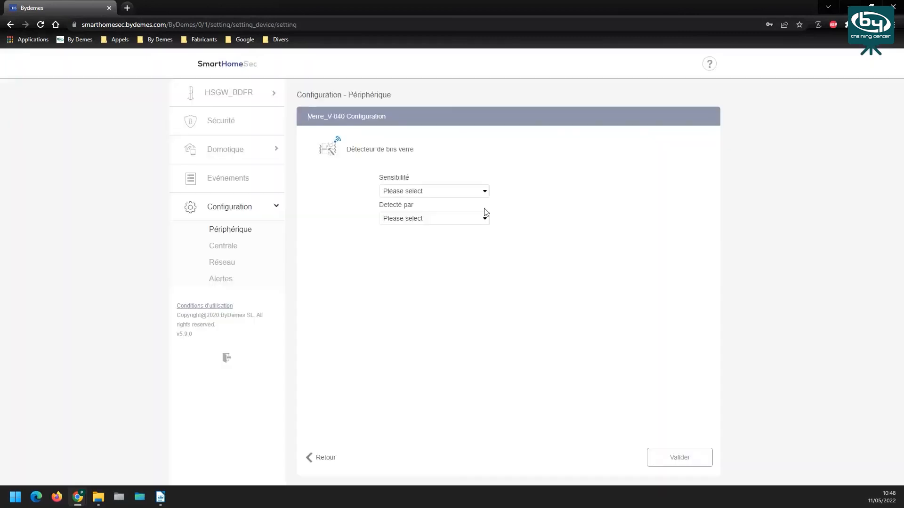
pyautogui.click(464, 193)
pyautogui.click(422, 209)
pyautogui.click(404, 218)
pyautogui.click(407, 247)
pyautogui.click(678, 456)
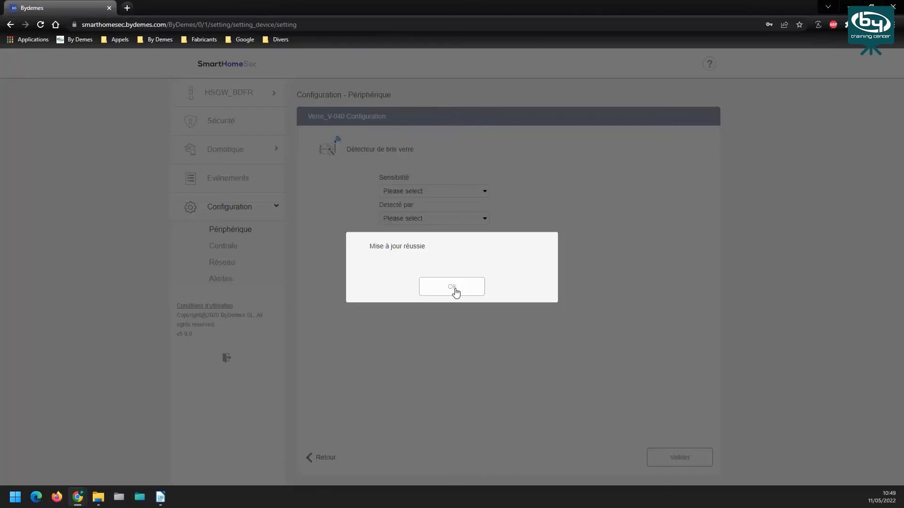
pyautogui.click(454, 289)
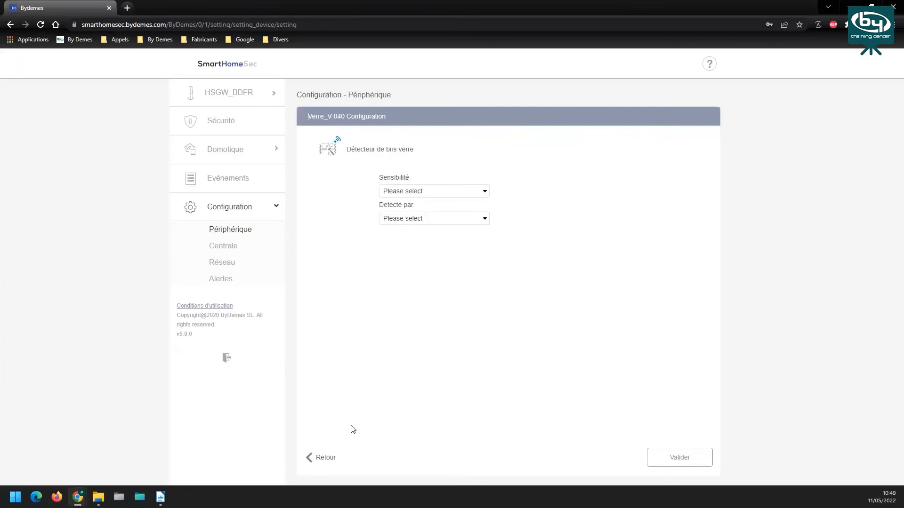
# Return to the panel list and log in to HYBRID_BDFR with the installer code
pyautogui.click(324, 458)
pyautogui.click(227, 359)
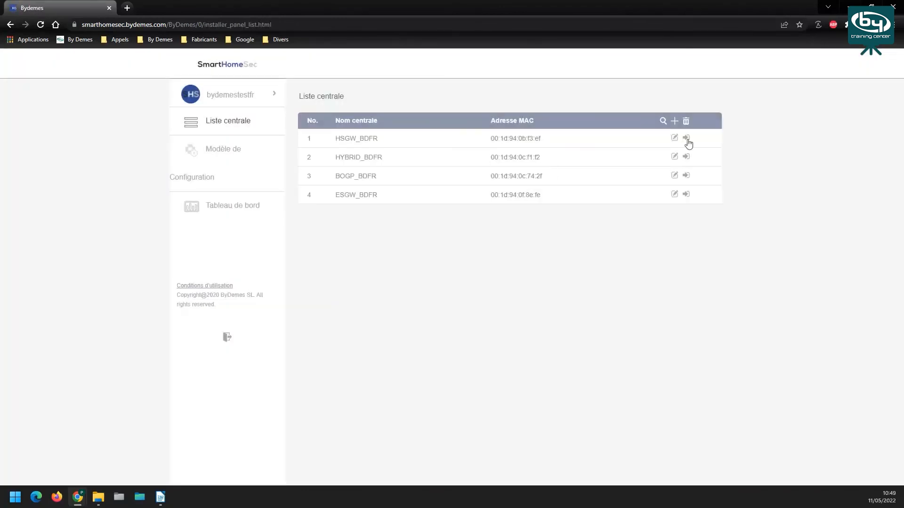
pyautogui.click(686, 157)
pyautogui.click(440, 282)
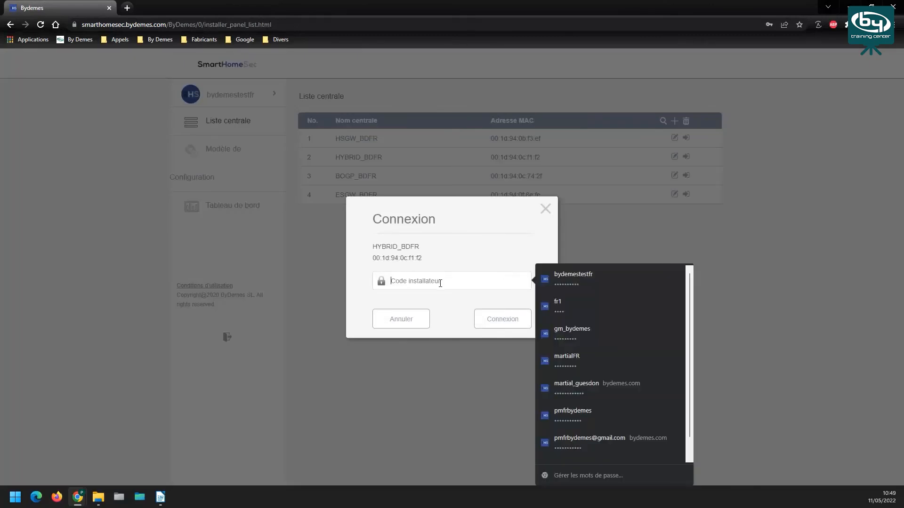
pyautogui.write('1')
pyautogui.click(492, 321)
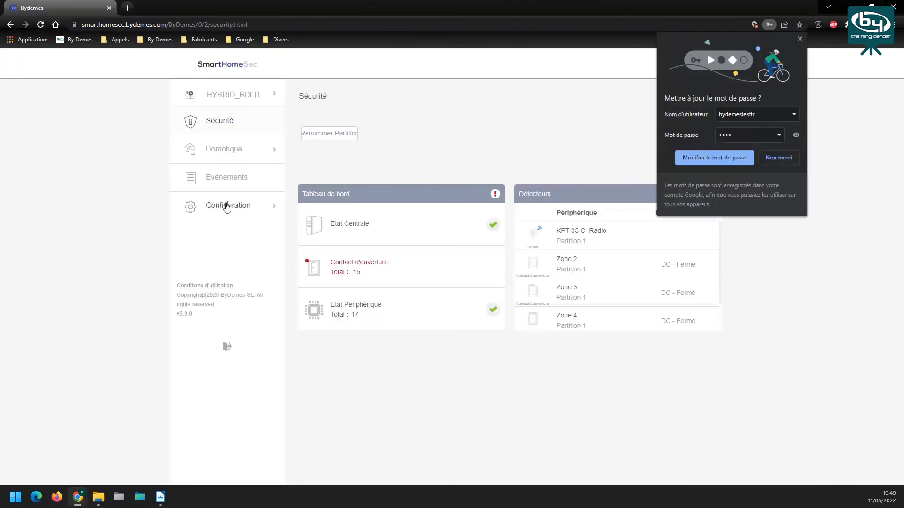
# Open the panel's Périphérique configuration and bring up the SR-32 siren's settings
pyautogui.click(226, 208)
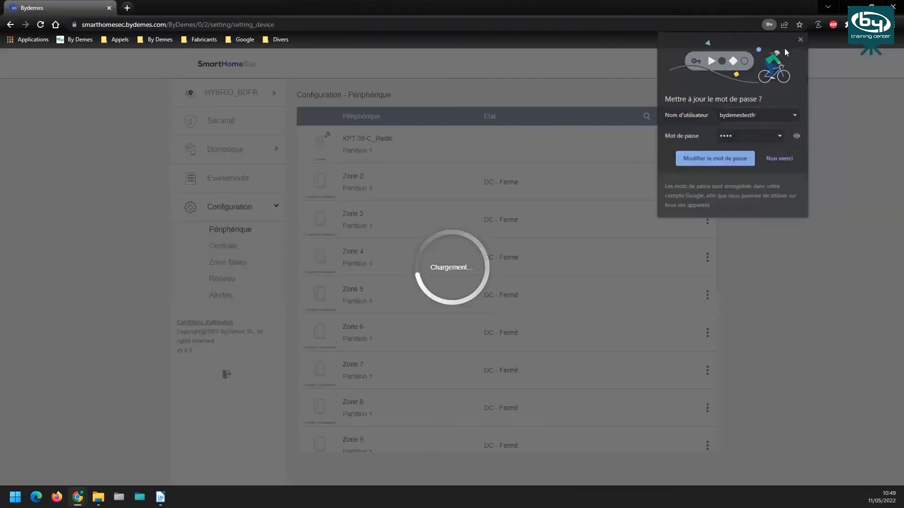
pyautogui.scroll(-7, 443, 323)
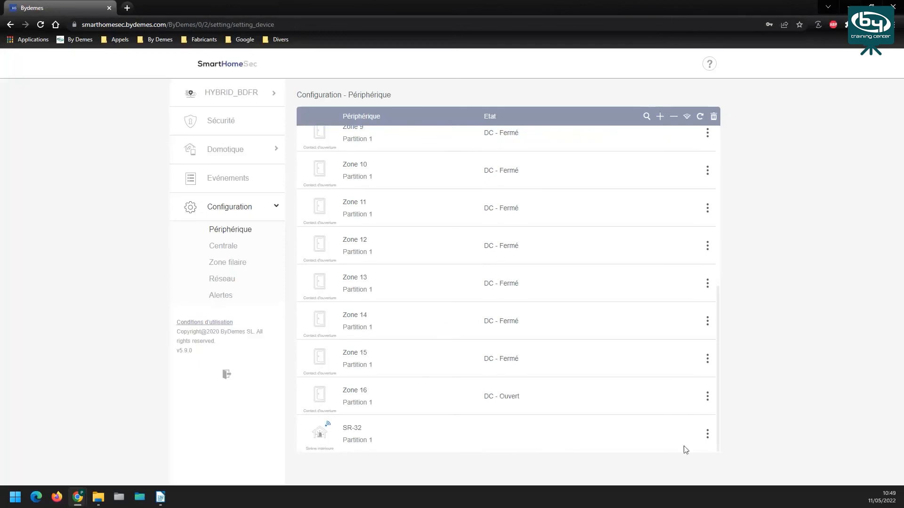
pyautogui.click(707, 433)
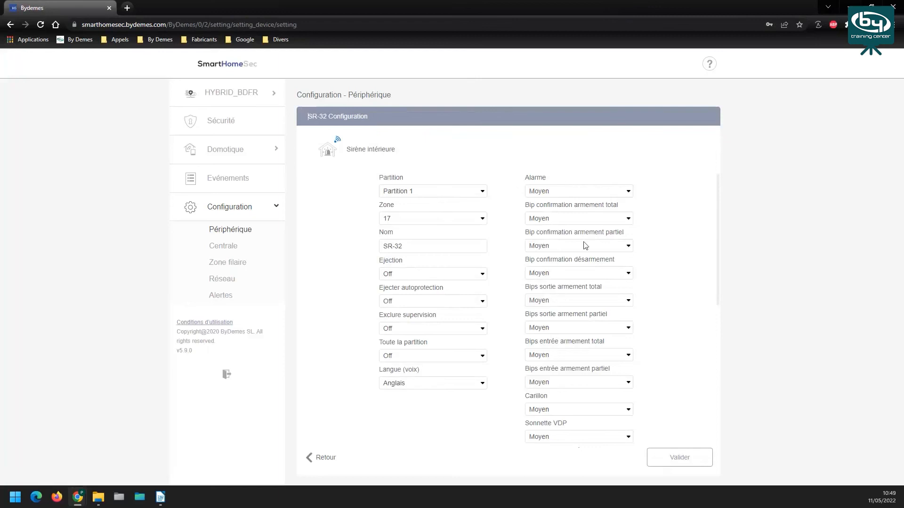
# Review the SR-32 siren's settings, then go back to the Périphérique device list
pyautogui.scroll(-6, 585, 243)
pyautogui.scroll(6, 575, 238)
pyautogui.scroll(1, 579, 237)
pyautogui.click(245, 235)
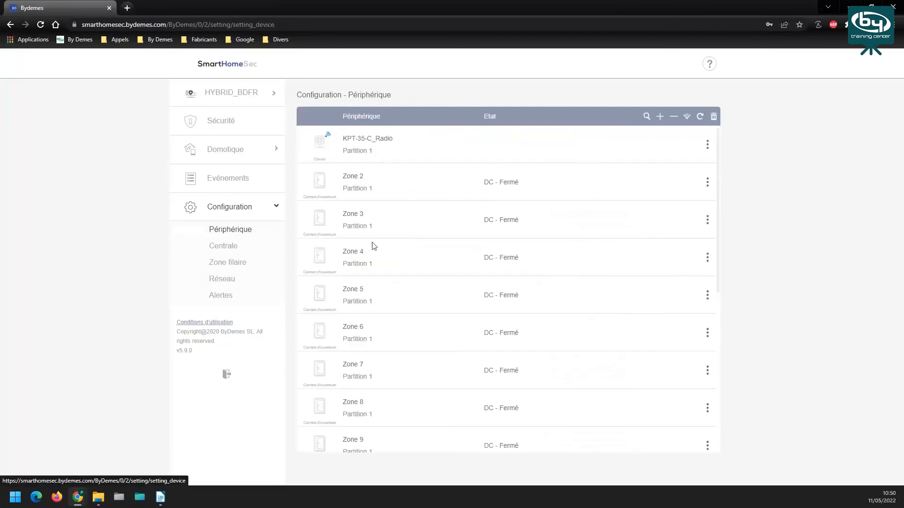
# Run the panel's Mode test, which reports no devices, and close it
pyautogui.click(686, 118)
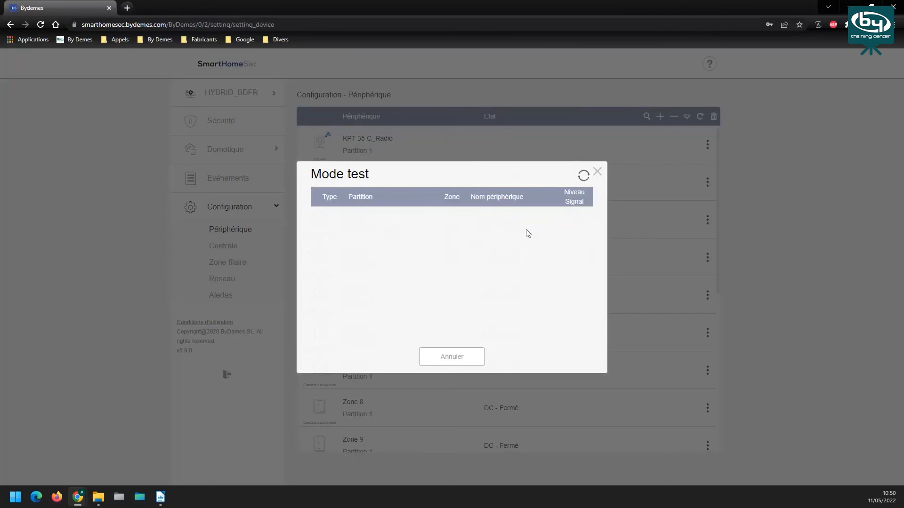
pyautogui.click(599, 176)
# Open the SR-32 siren's settings and set its Alarme volume to Fort
pyautogui.scroll(-6, 570, 220)
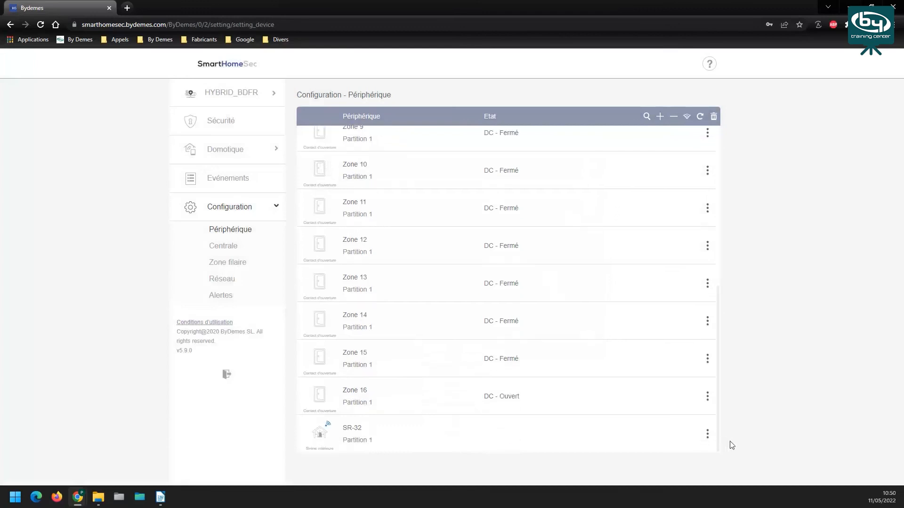
pyautogui.click(708, 434)
pyautogui.click(570, 192)
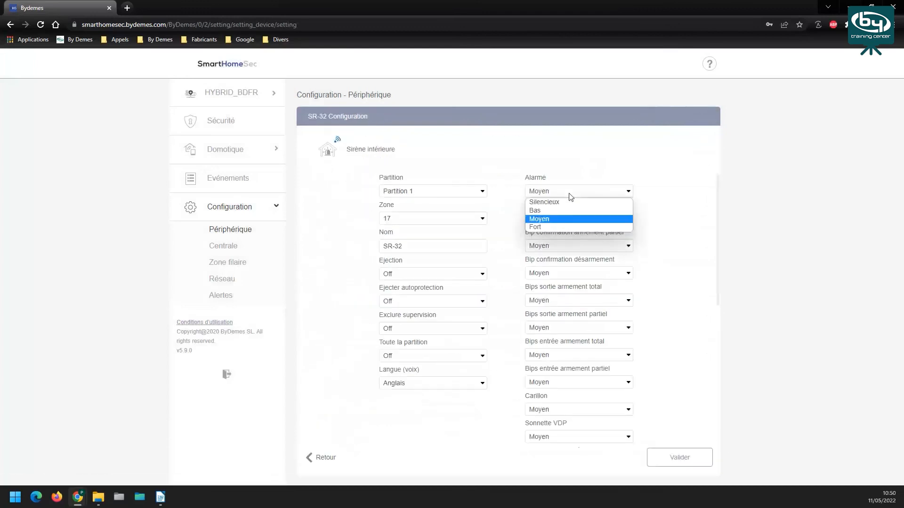
pyautogui.click(554, 228)
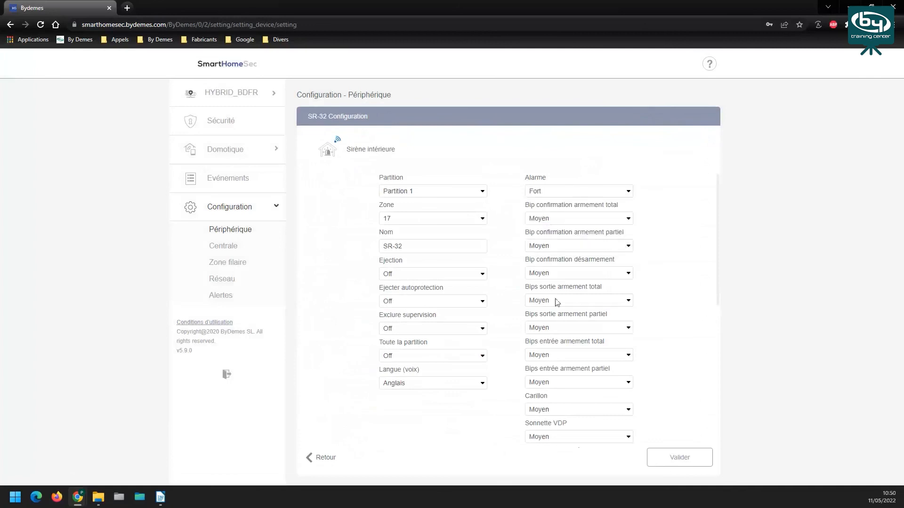
# Set the full-arming, partial-arming and disarming confirmation beeps to Silencieux
pyautogui.click(580, 221)
pyautogui.click(551, 231)
pyautogui.click(558, 245)
pyautogui.click(558, 257)
pyautogui.click(557, 277)
pyautogui.click(555, 282)
pyautogui.click(423, 192)
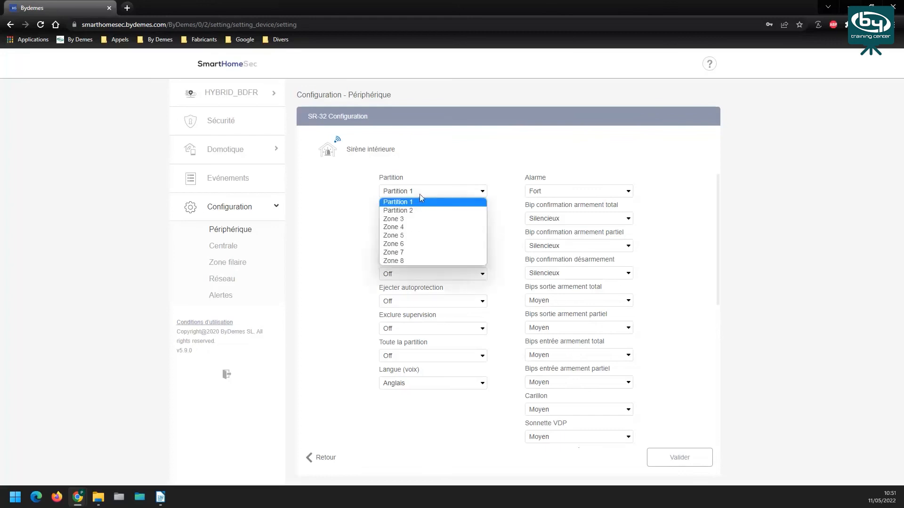
# Leave the siren in Partition 1 and return to the Périphérique device list
pyautogui.click(333, 234)
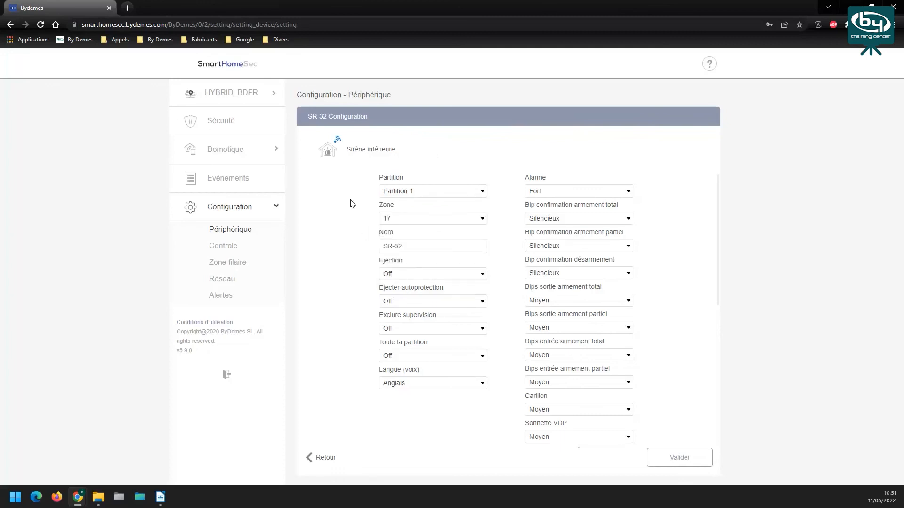
pyautogui.click(410, 194)
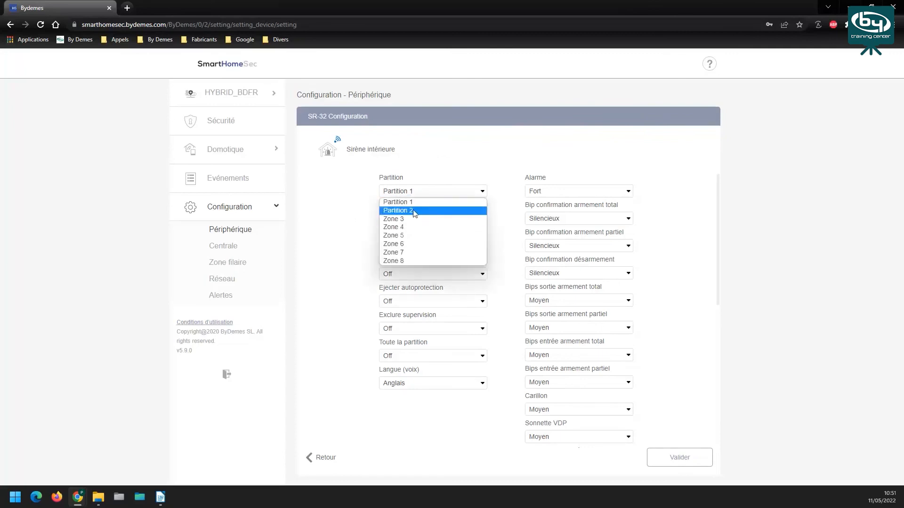
pyautogui.click(343, 295)
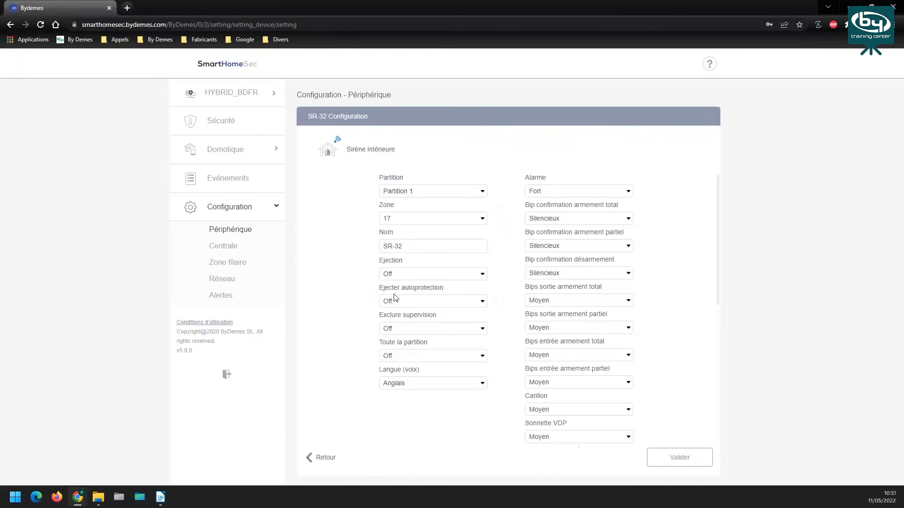
pyautogui.click(325, 460)
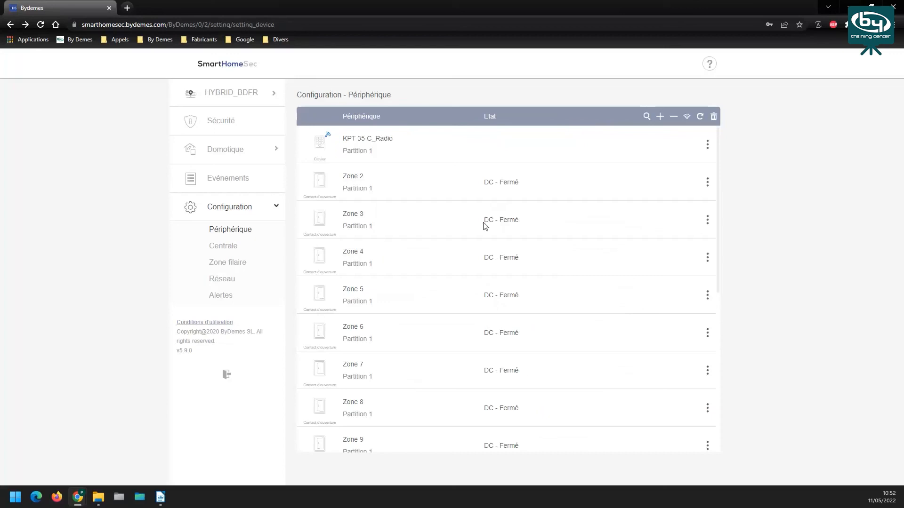
# Set the KPT-35-C_Radio keypad's [1 + 3] key function to Alarme CO, then go back
pyautogui.click(707, 144)
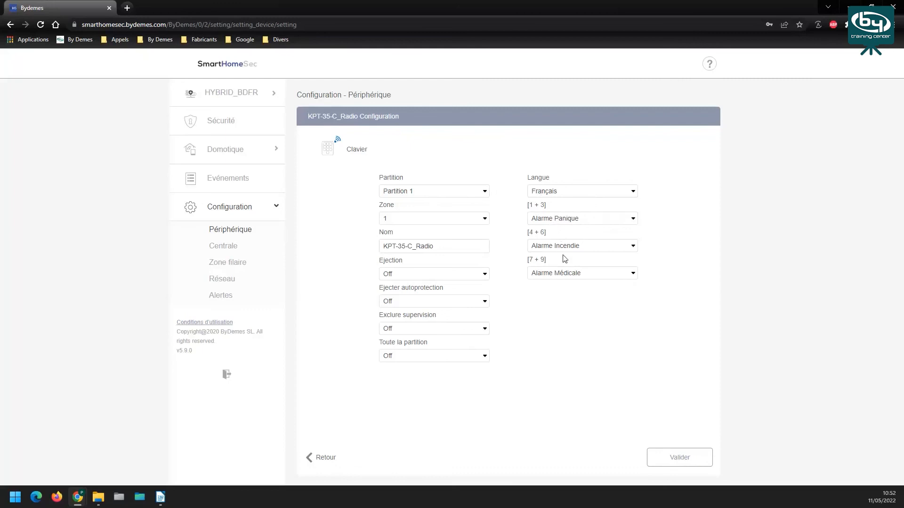
pyautogui.click(607, 220)
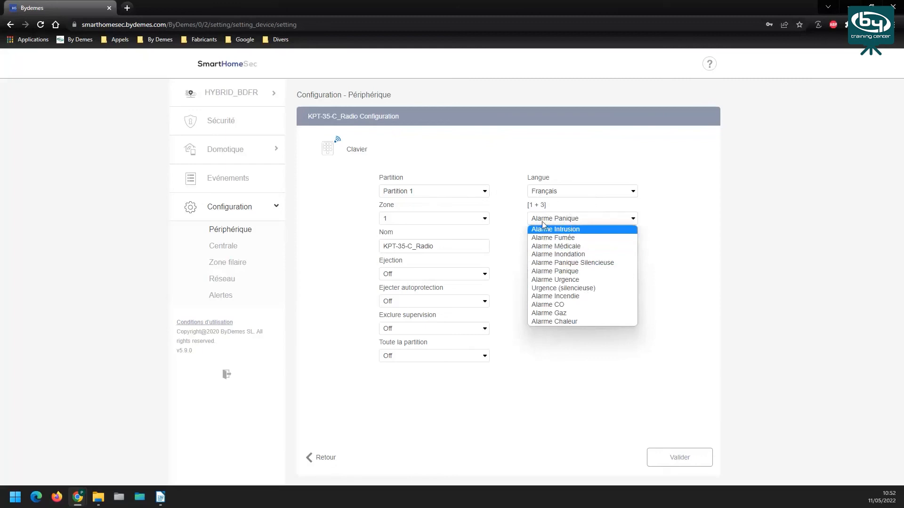
pyautogui.click(559, 306)
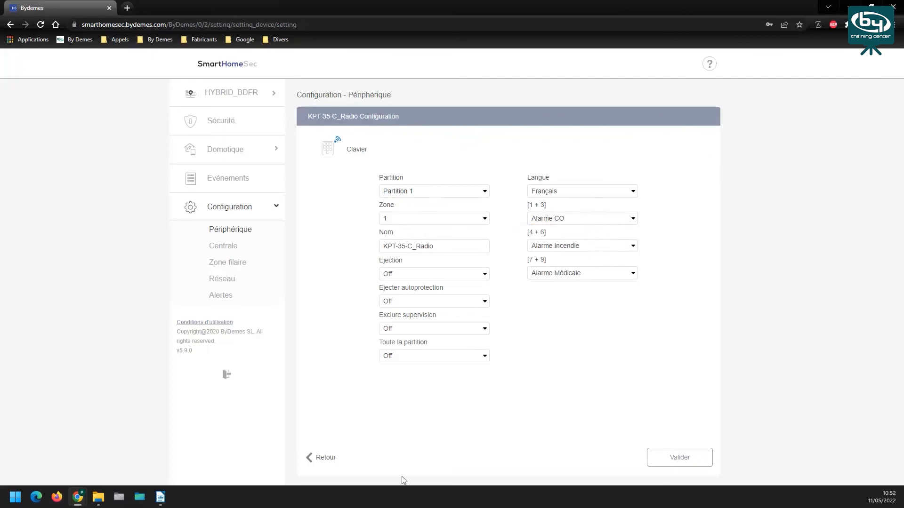
pyautogui.click(326, 459)
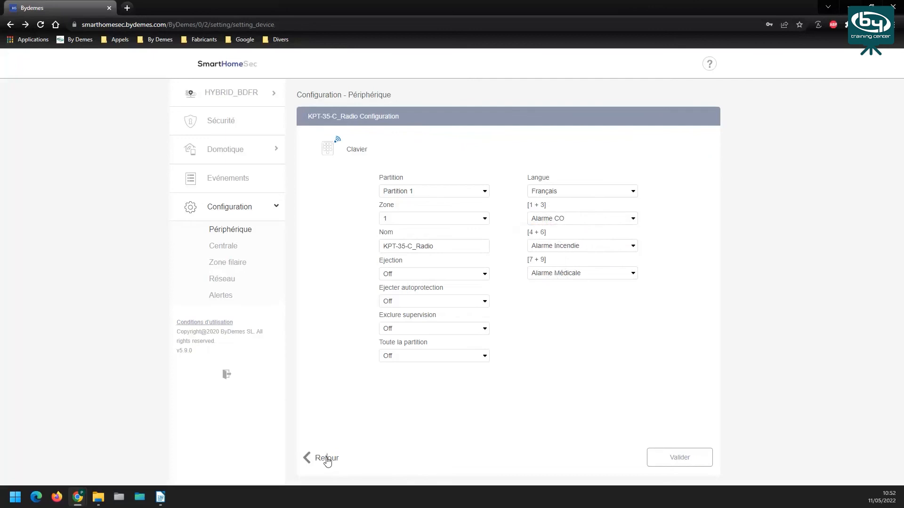